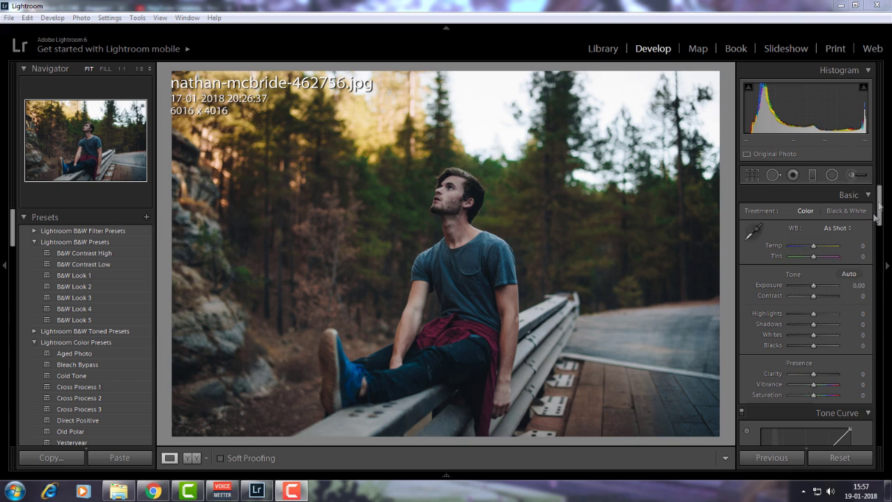
Warm the photo's white balance by setting Temp to +14 and Tint to +24.
mouse_move(879, 205)
mouse_down()
mouse_move(881, 423)
mouse_move(880, 191)
mouse_up()
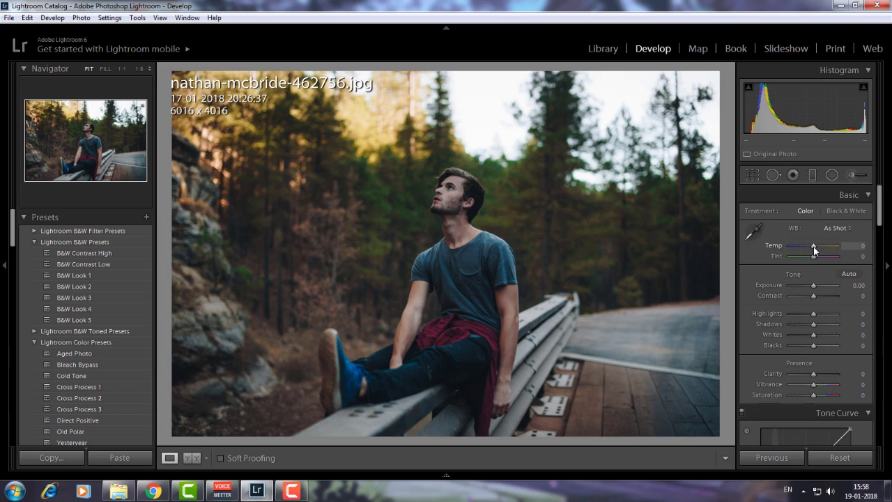
mouse_move(812, 247)
mouse_down()
mouse_move(796, 246)
mouse_move(824, 251)
mouse_up()
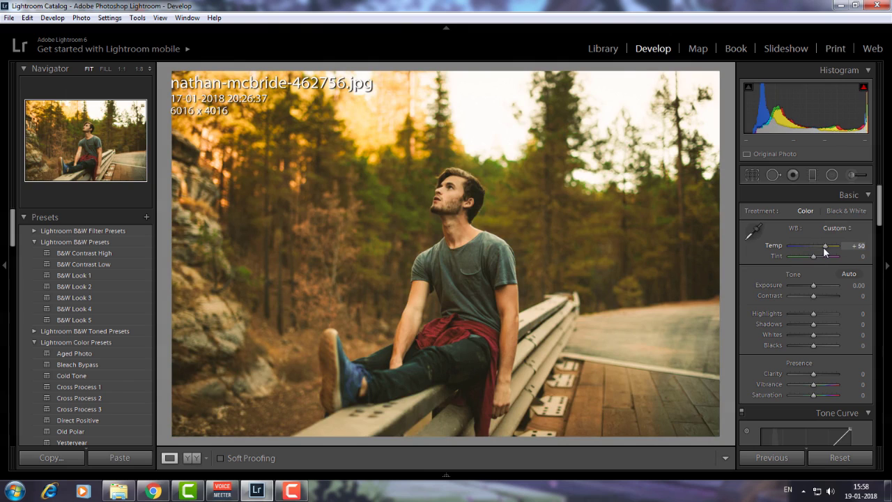
drag(824, 252, 815, 247)
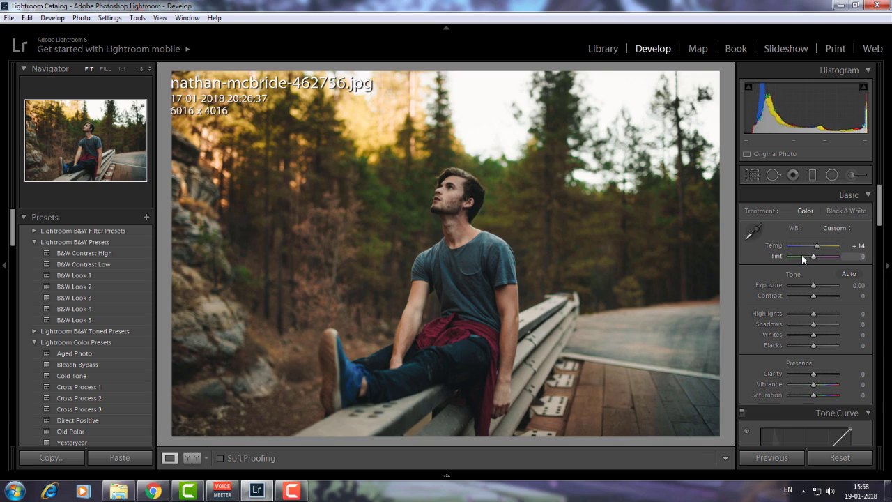
mouse_move(813, 256)
mouse_down()
mouse_move(756, 253)
mouse_move(854, 254)
mouse_move(799, 257)
mouse_move(806, 256)
mouse_up()
click(543, 175)
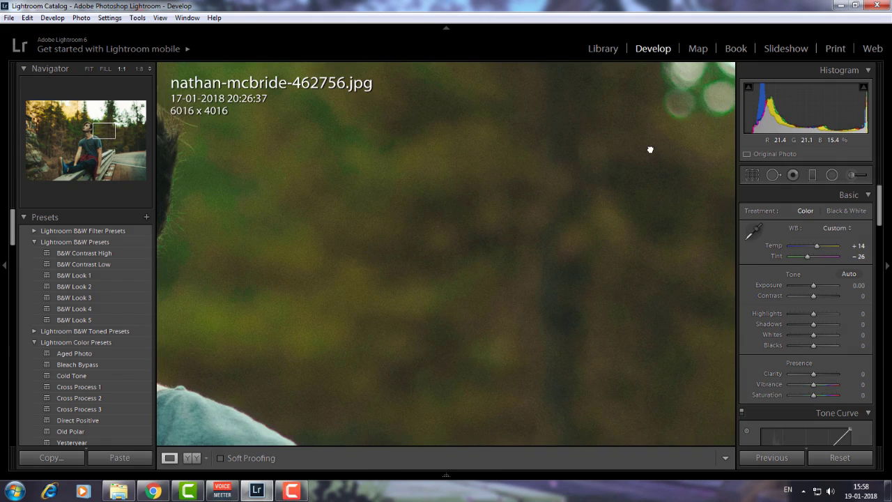
click(649, 148)
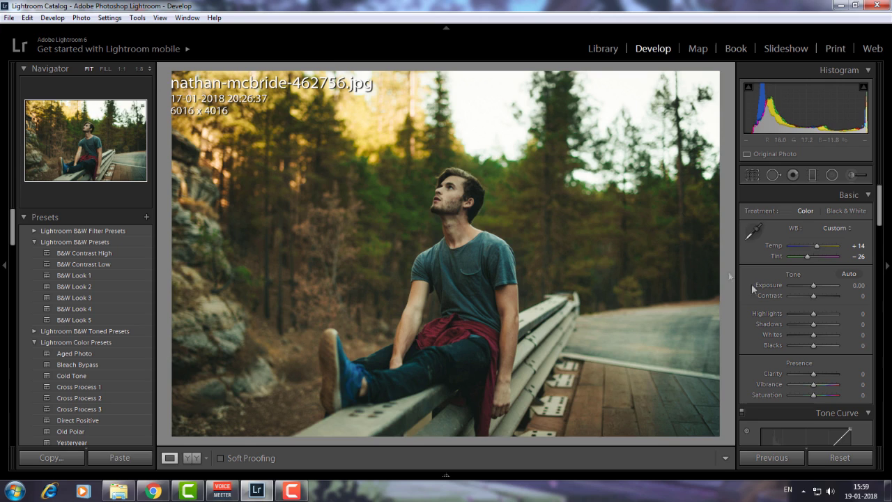
drag(809, 254, 822, 258)
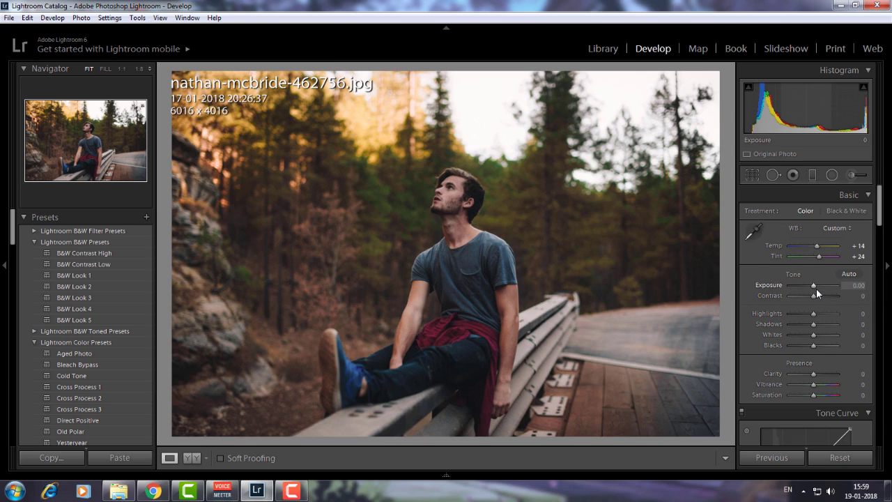
Raise the photo's exposure to +0.36 and its contrast to +38.
mouse_move(814, 286)
mouse_down()
mouse_move(887, 285)
mouse_move(724, 289)
mouse_move(824, 283)
mouse_move(816, 283)
mouse_up()
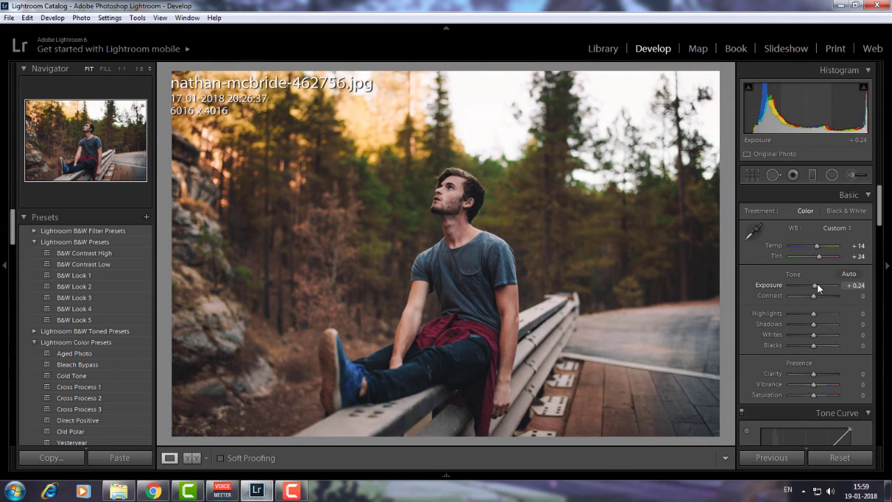
drag(816, 283, 815, 284)
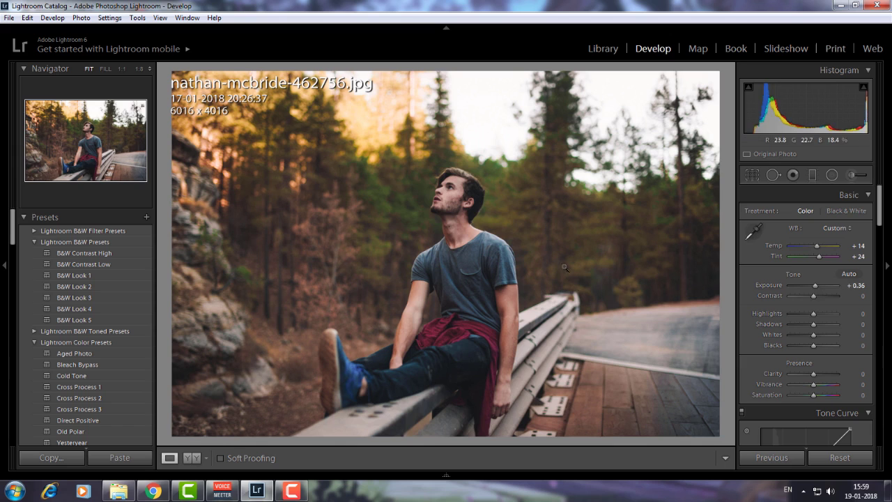
click(459, 180)
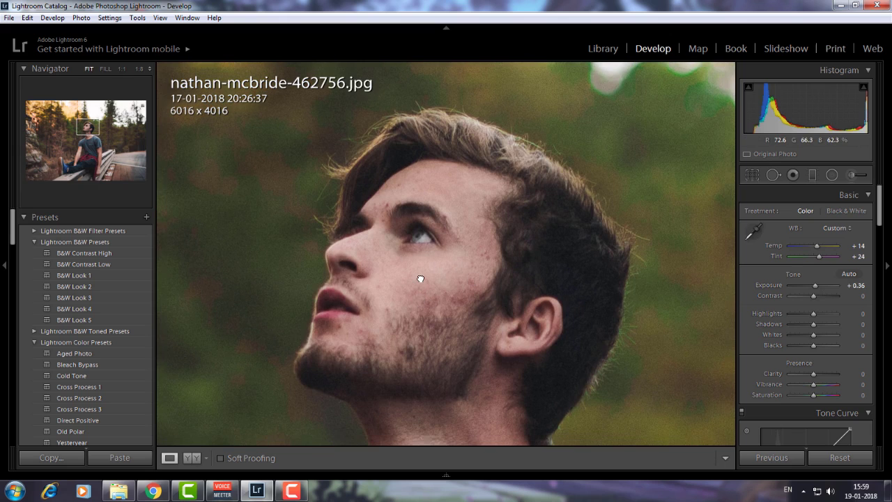
click(442, 211)
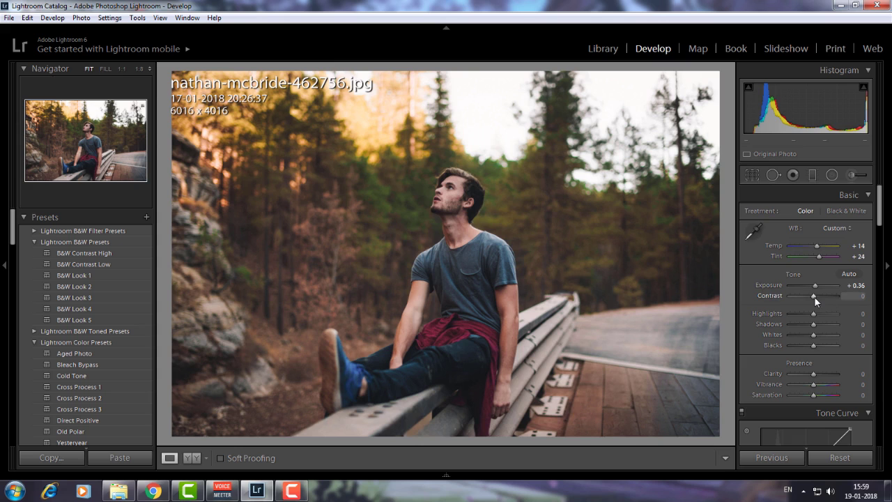
drag(815, 297, 849, 298)
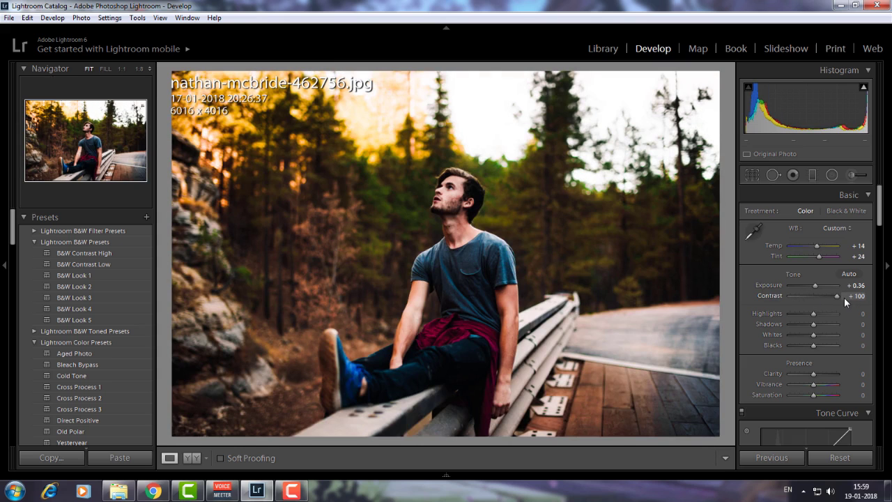
drag(840, 296, 823, 295)
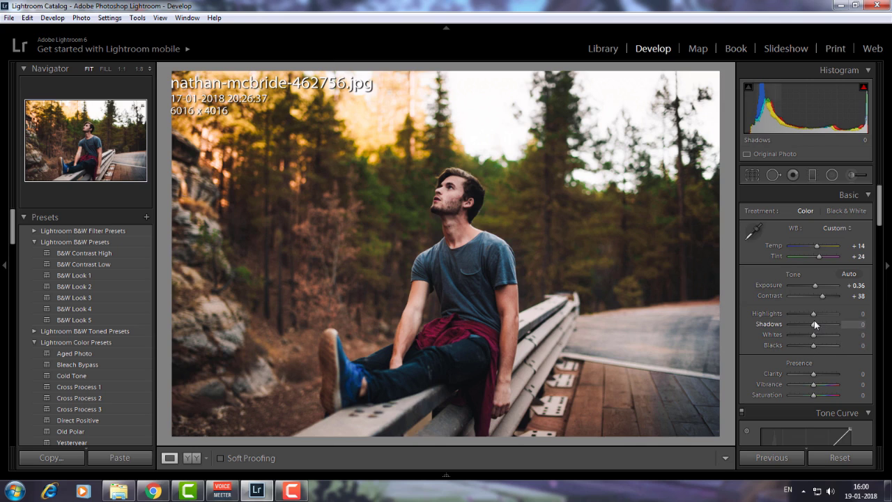
Lower the highlights to -57 and raise the shadows to +60.
drag(816, 314, 802, 315)
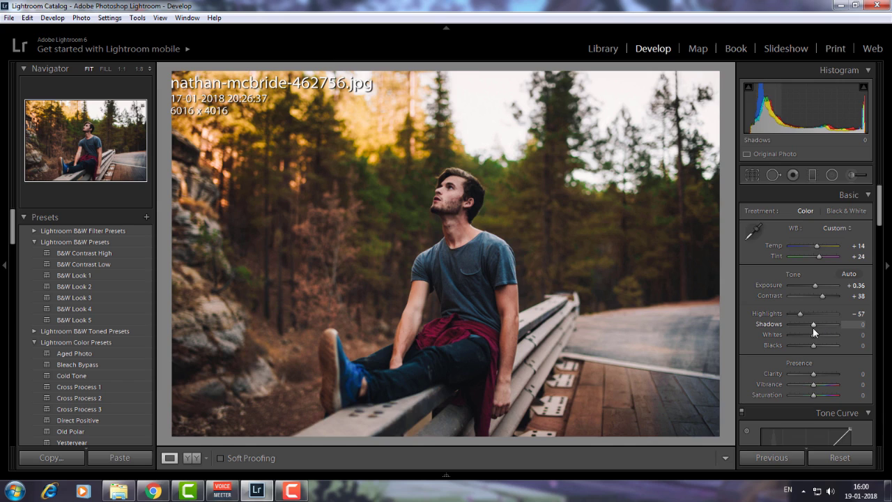
drag(812, 327, 825, 327)
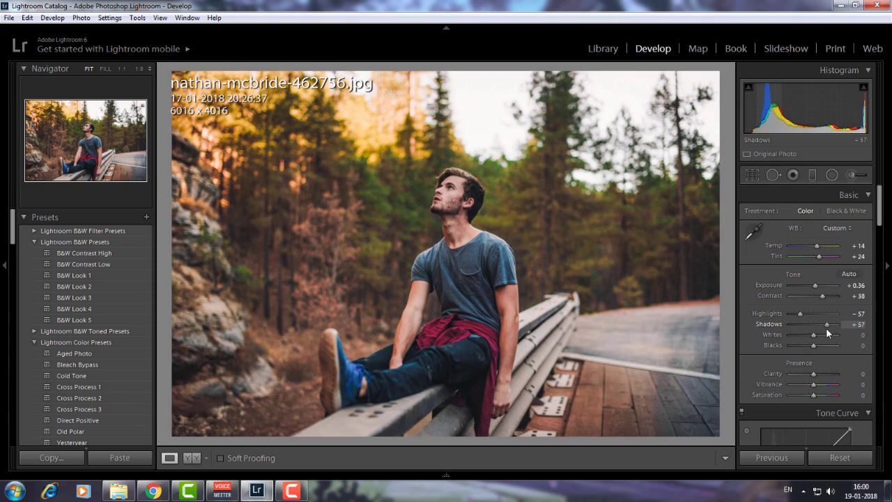
click(861, 325)
text(60)
key(Return)
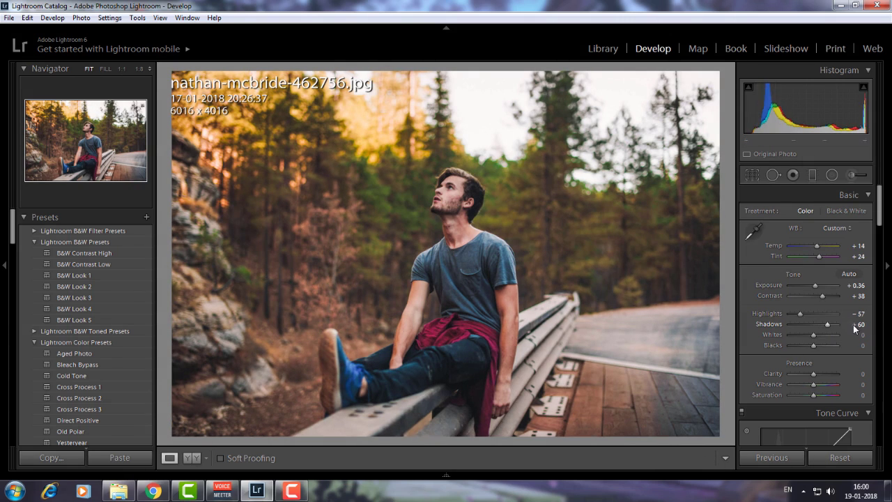
Examine the man's face at 1:1 and compare the whole edited photo with its original version.
click(534, 189)
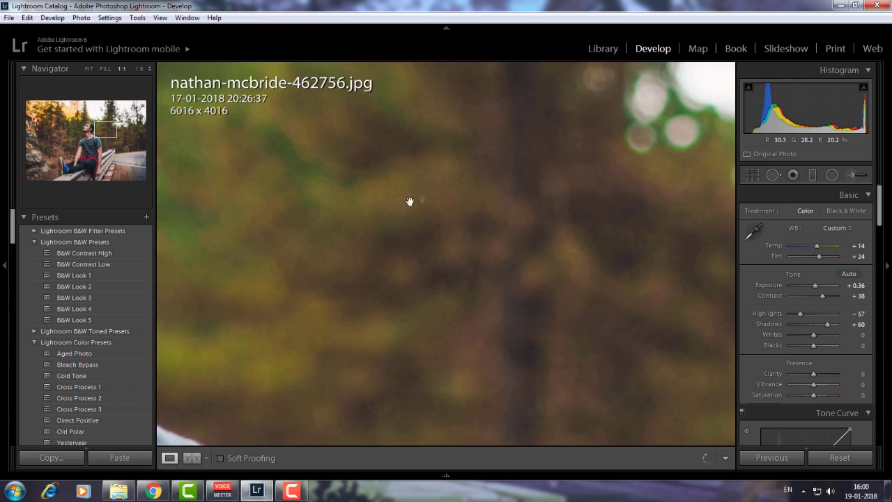
drag(422, 200, 681, 203)
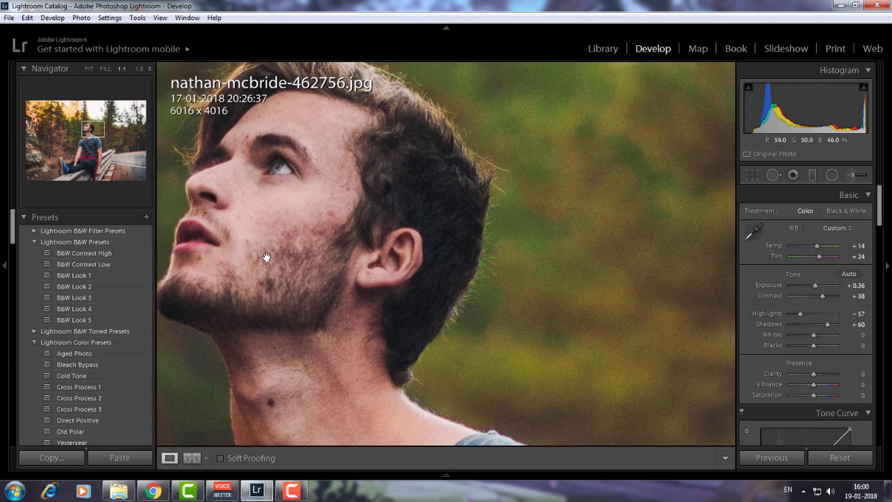
drag(264, 257, 362, 241)
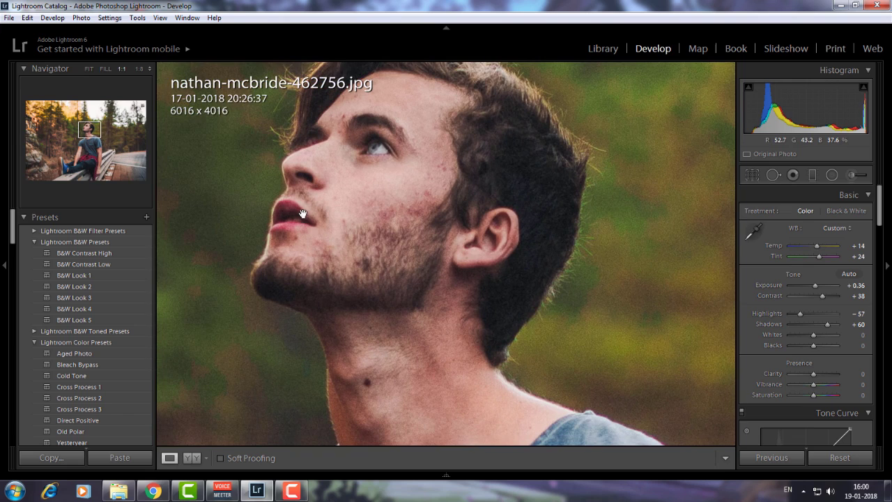
click(369, 189)
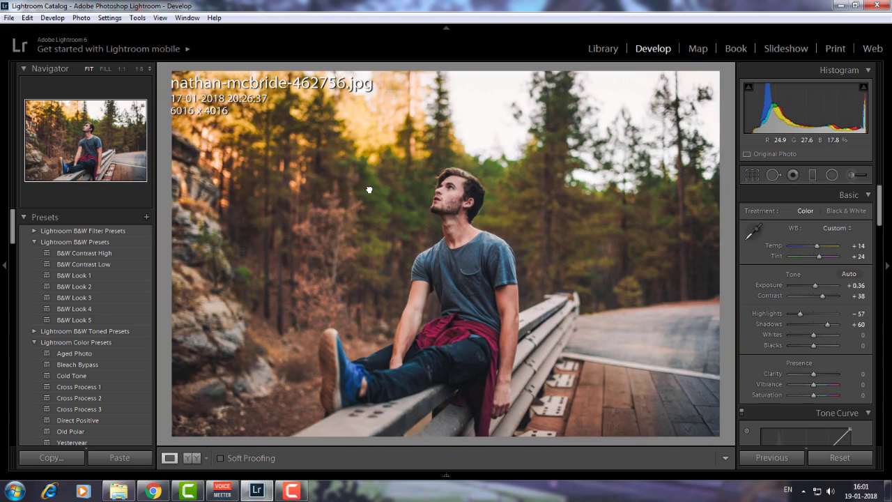
key(backslash)
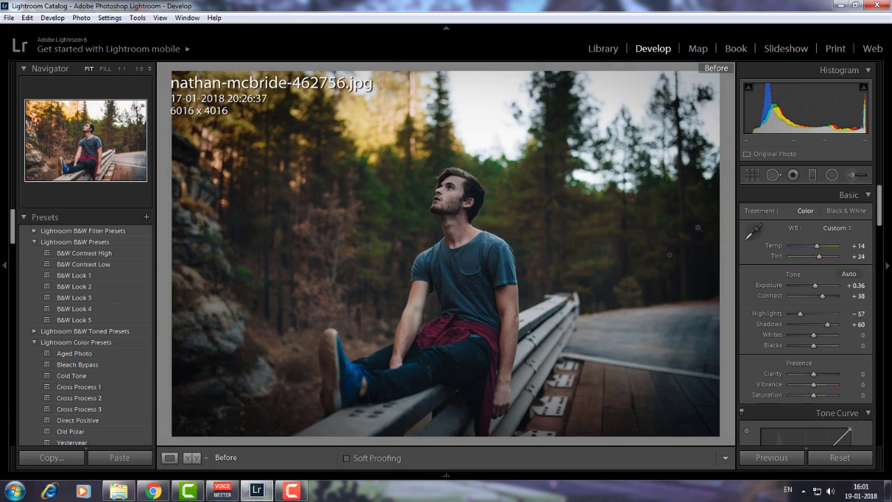
key(backslash)
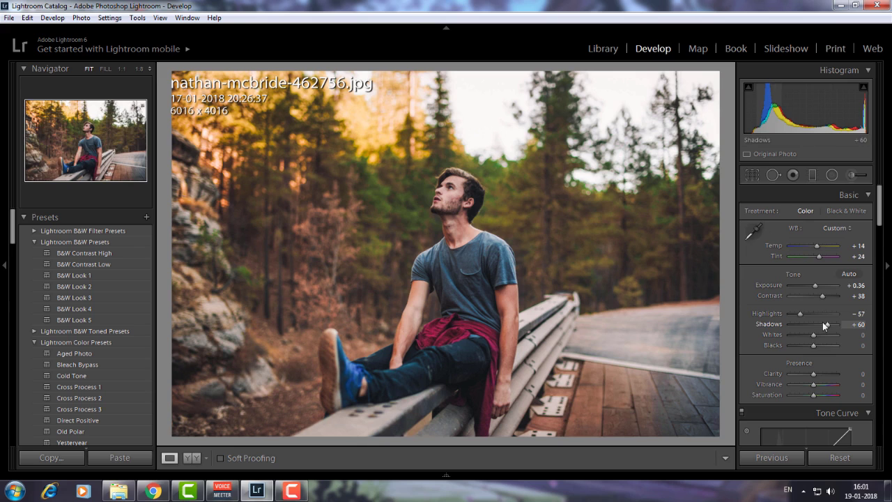
Set the whites to +17 and check the man's face and neck at 1:1.
drag(813, 335, 825, 334)
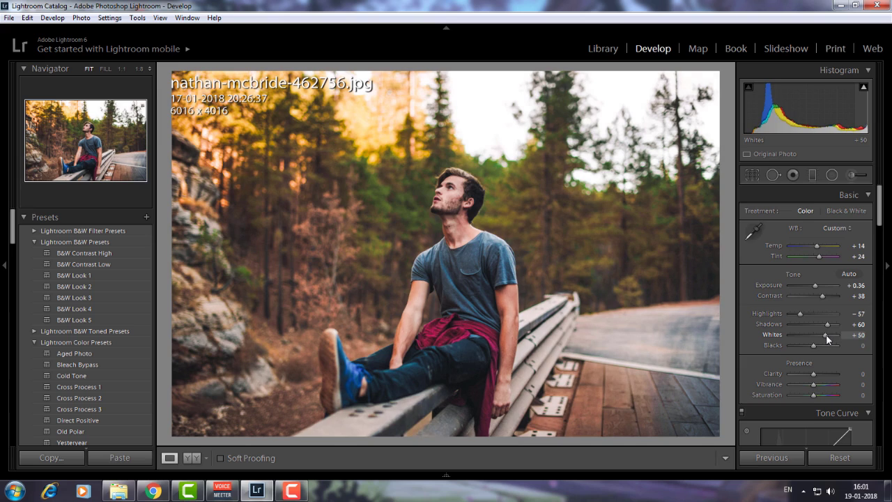
drag(822, 335, 817, 334)
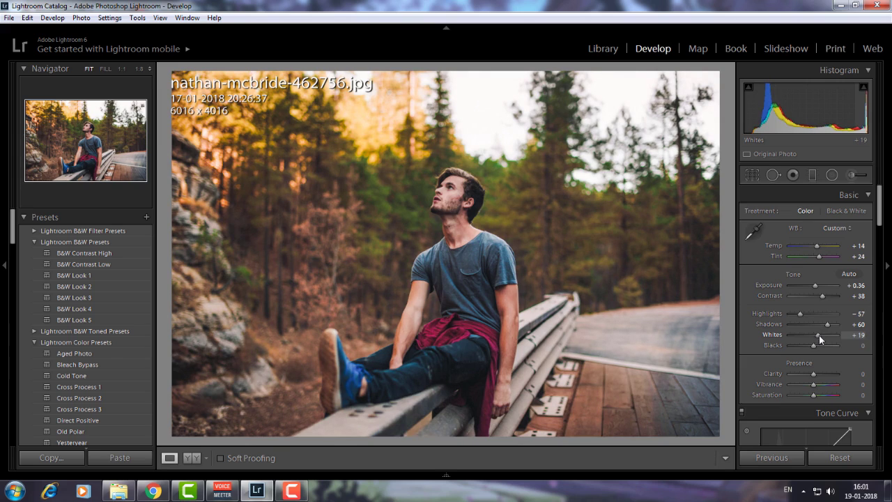
drag(862, 336, 857, 336)
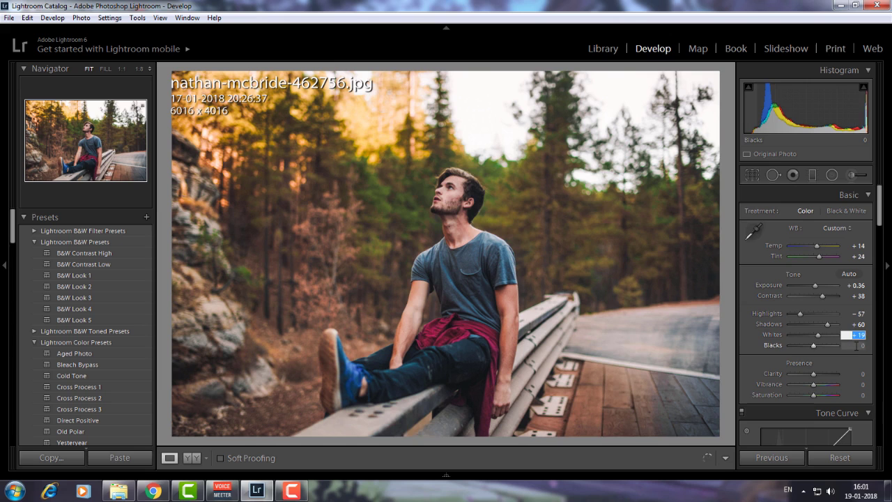
click(564, 220)
drag(394, 170, 840, 184)
drag(465, 192, 557, 241)
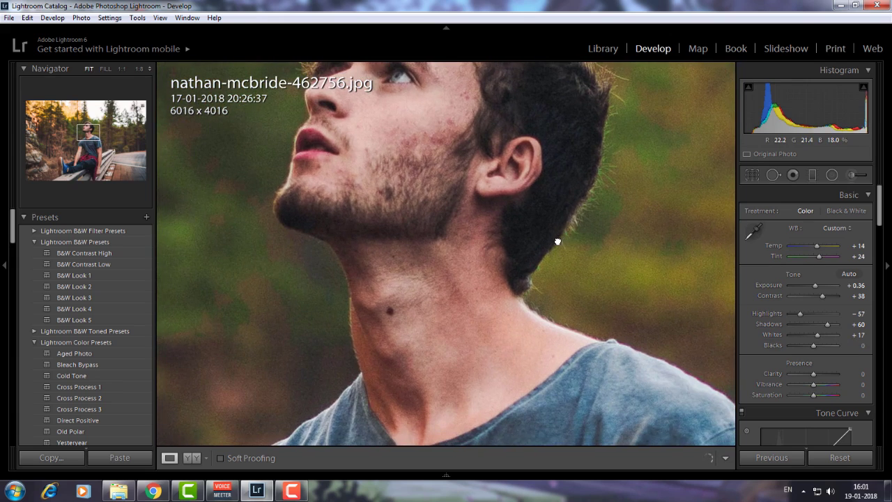
click(557, 241)
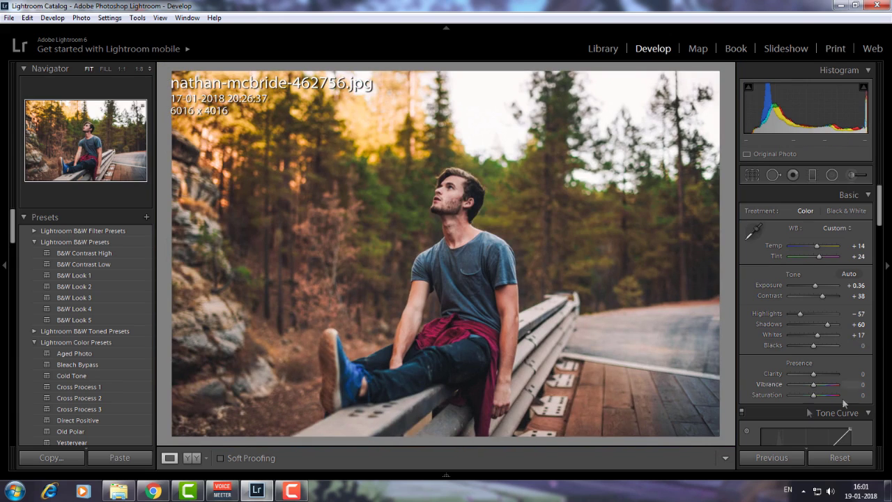
Raise the blacks to +50 and compare the photo before and after the edits.
mouse_move(812, 343)
mouse_down()
mouse_move(824, 346)
mouse_move(798, 342)
mouse_move(821, 345)
mouse_up()
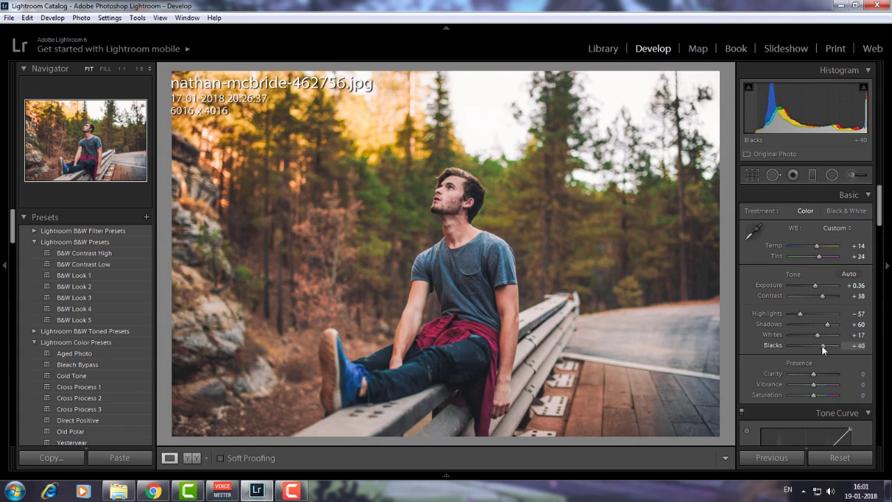
drag(822, 345, 826, 346)
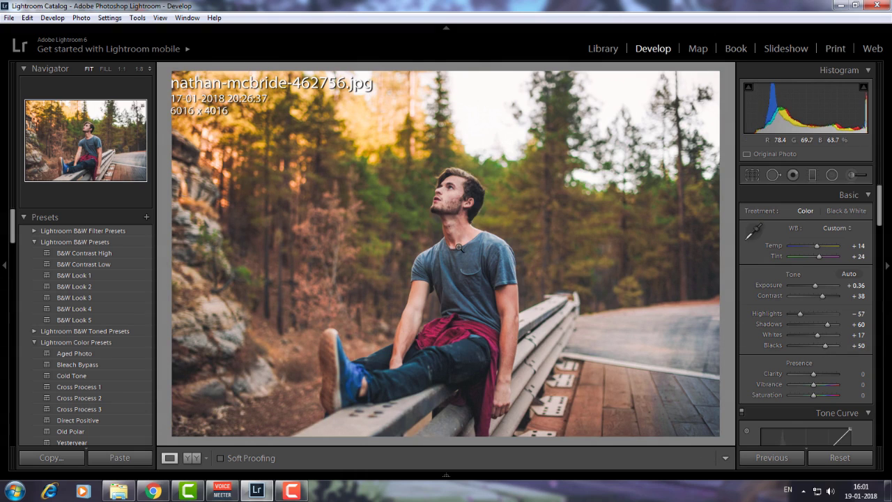
key(backslash)
key(backslash)
key(backslash)
key(backslash)
Add highlight, shadow and midtone points to the RGB tone curve, lifting the shadows slightly and keeping the midtones near the diagonal.
scroll(825, 368, down, 2)
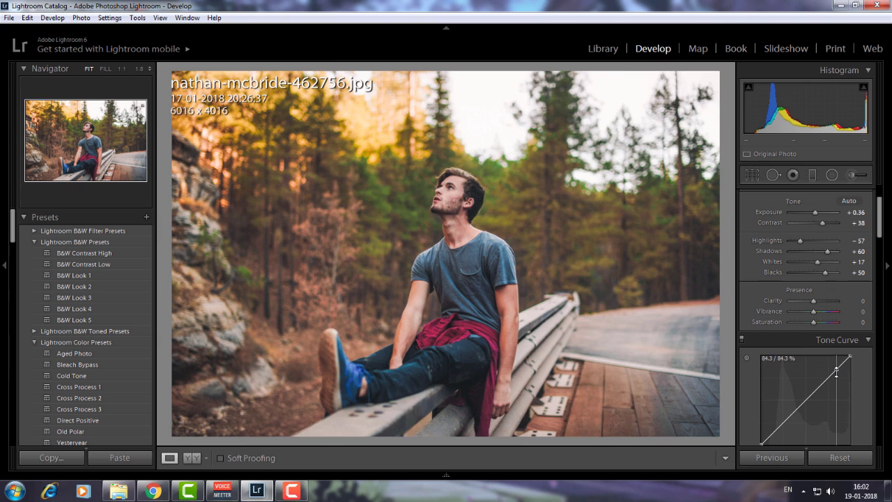
drag(836, 373, 835, 368)
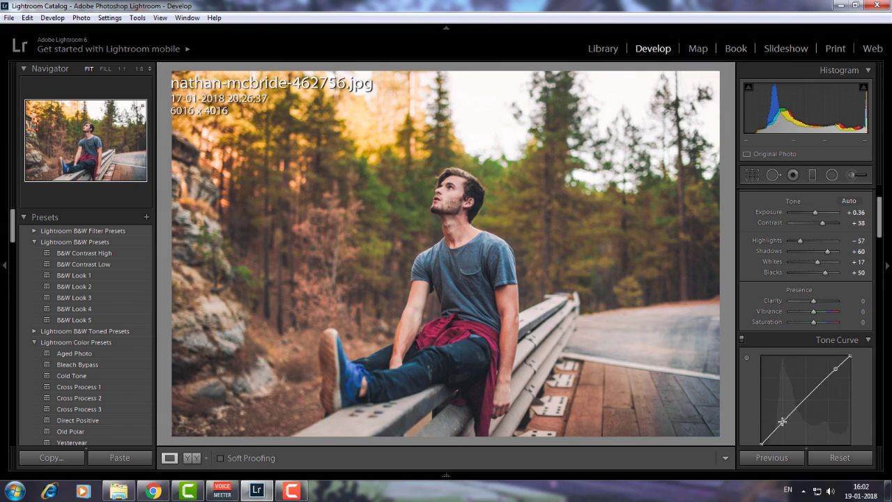
drag(779, 426, 778, 423)
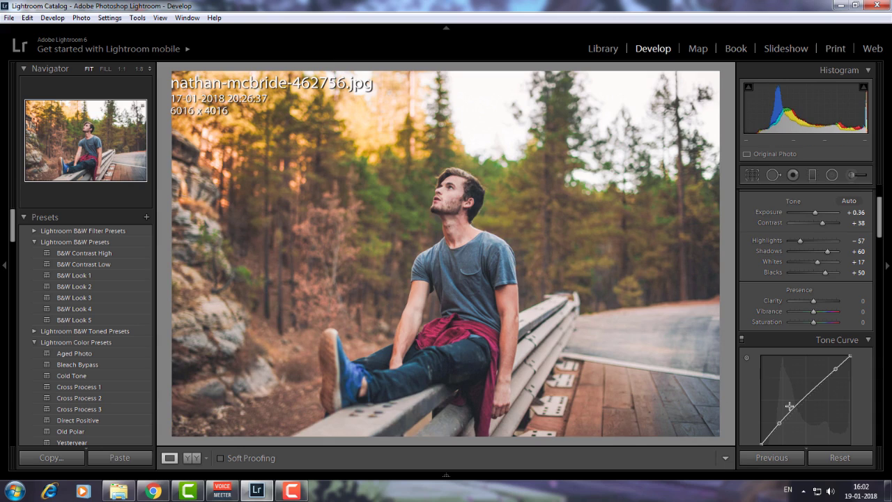
drag(803, 398, 806, 399)
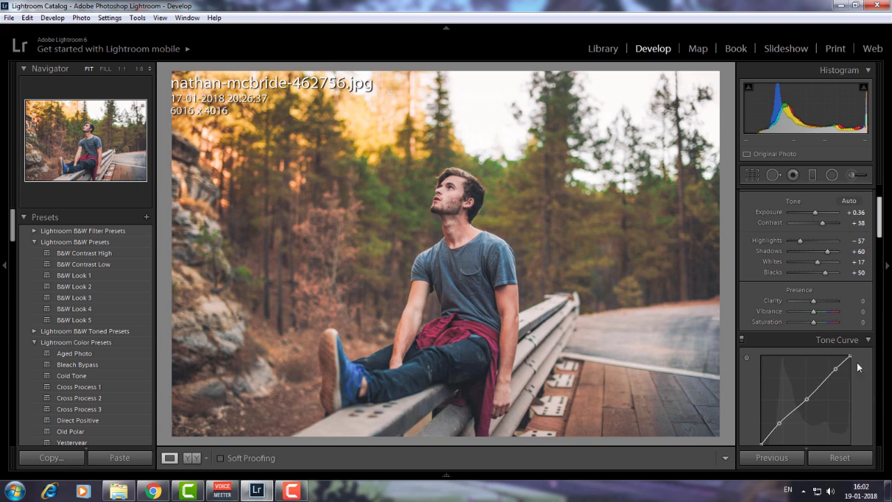
Set the red hue to -49 in the HSL adjustments and check the man's face at 1:1.
scroll(880, 327, down, 3)
scroll(836, 317, down, 3)
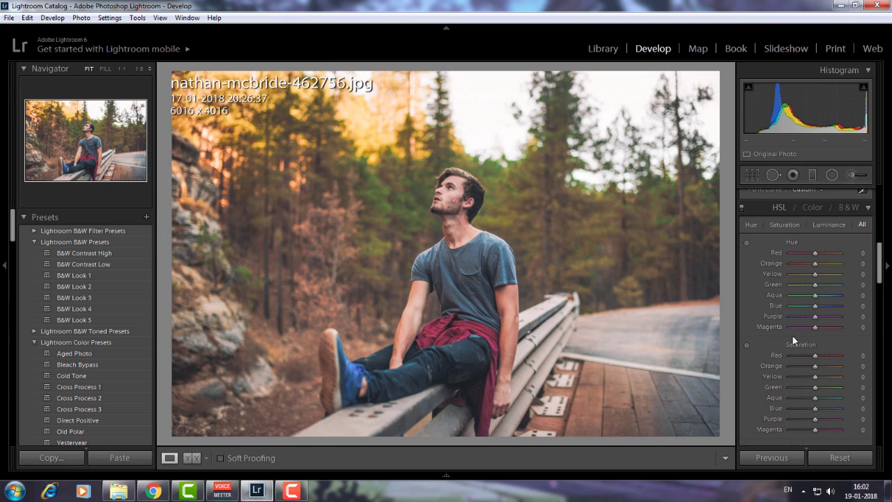
scroll(846, 332, down, 2)
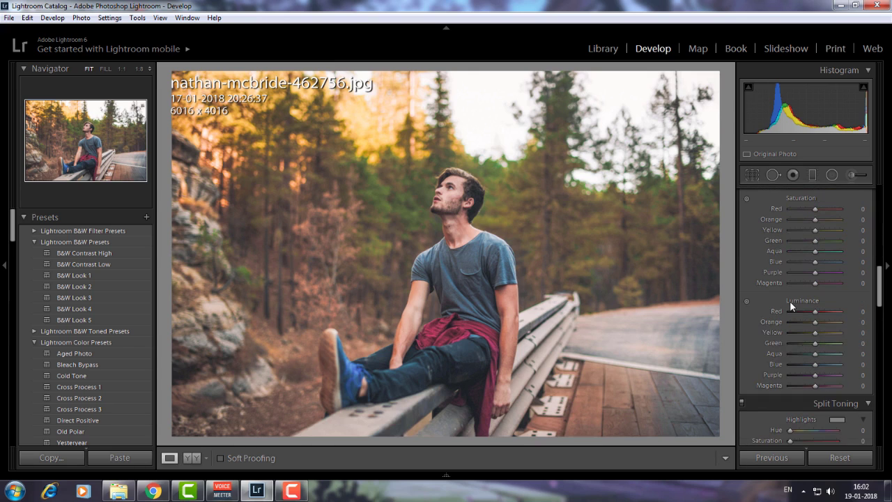
scroll(790, 300, up, 4)
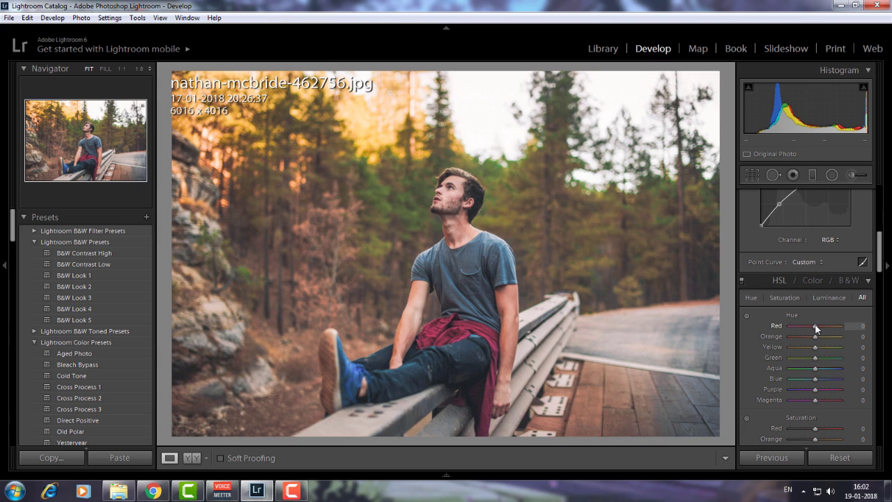
drag(812, 324, 807, 329)
drag(873, 334, 889, 335)
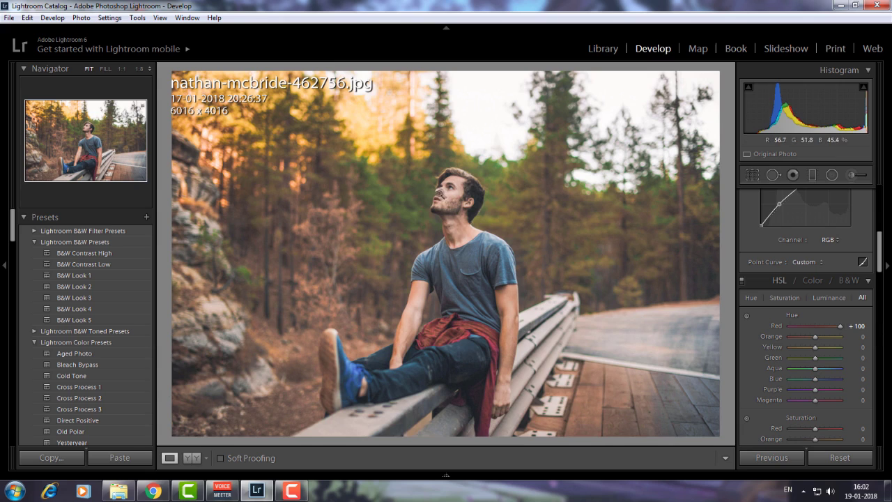
click(798, 325)
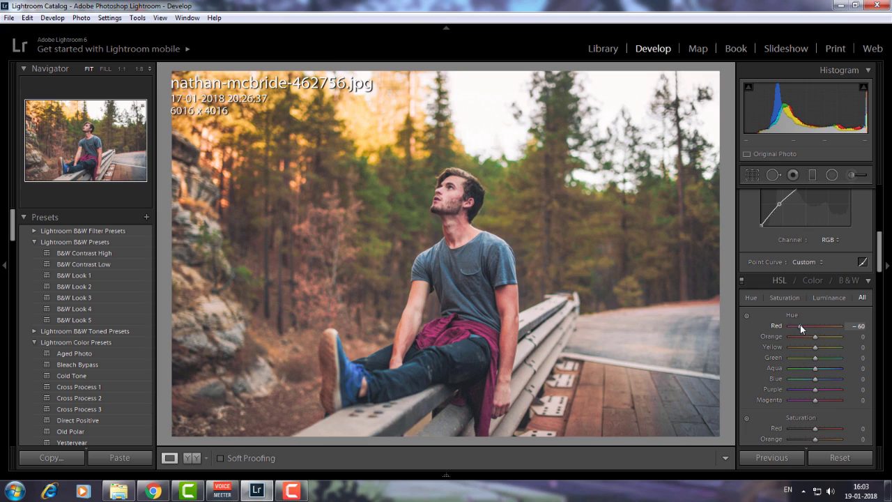
drag(800, 325, 802, 323)
drag(804, 326, 802, 325)
drag(802, 325, 803, 327)
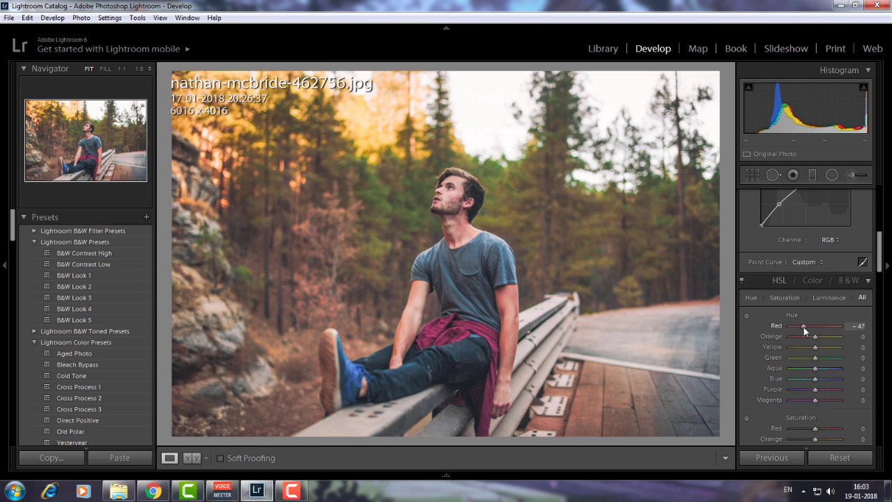
click(855, 325)
text(- 49)
key(Return)
click(473, 211)
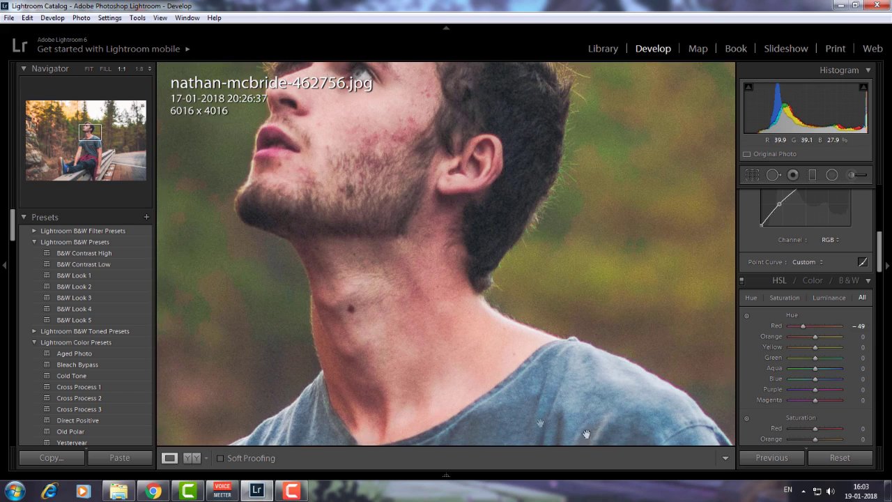
drag(418, 193, 454, 267)
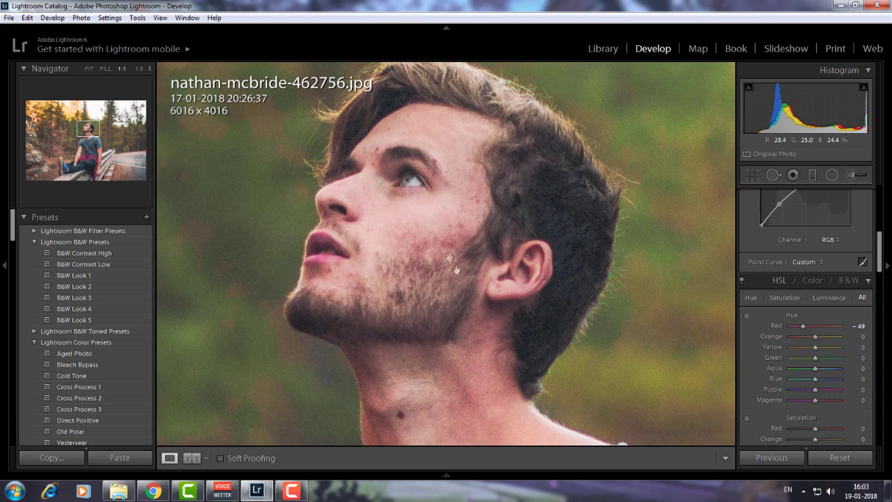
click(399, 233)
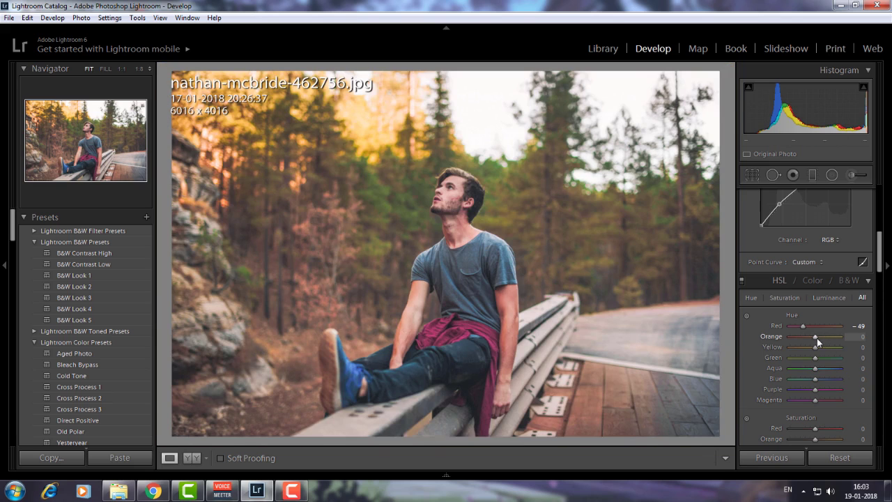
Set the orange hue to +20 and check the trees in the background of the photo.
drag(816, 338, 819, 337)
drag(840, 339, 732, 341)
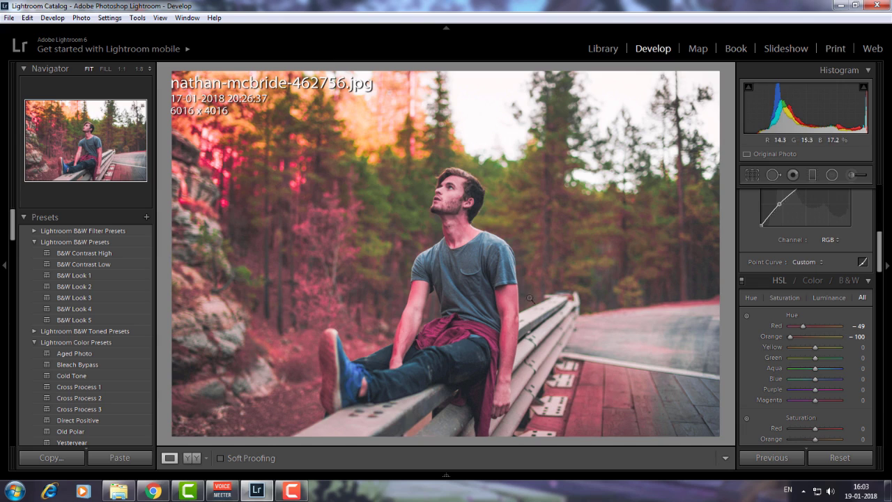
drag(790, 336, 820, 335)
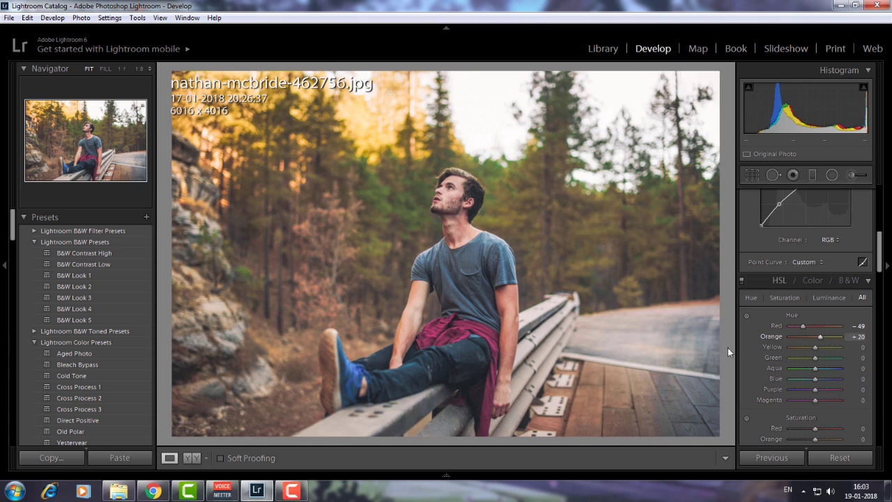
click(376, 133)
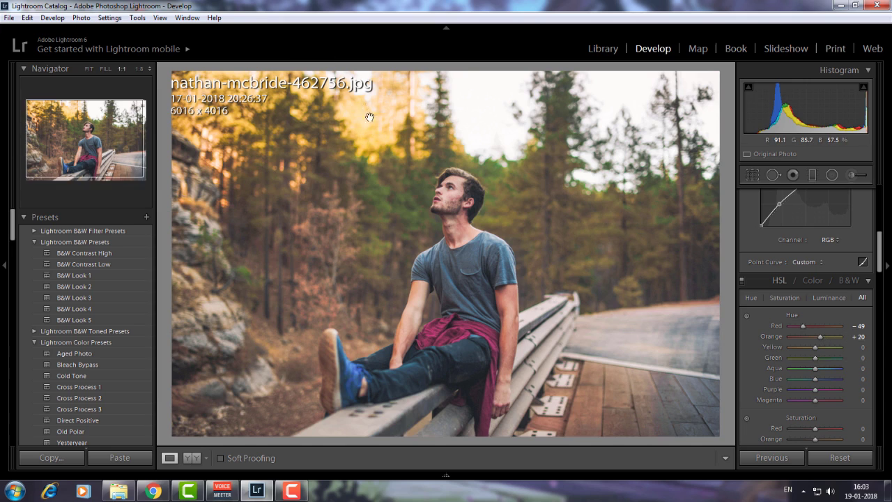
click(314, 119)
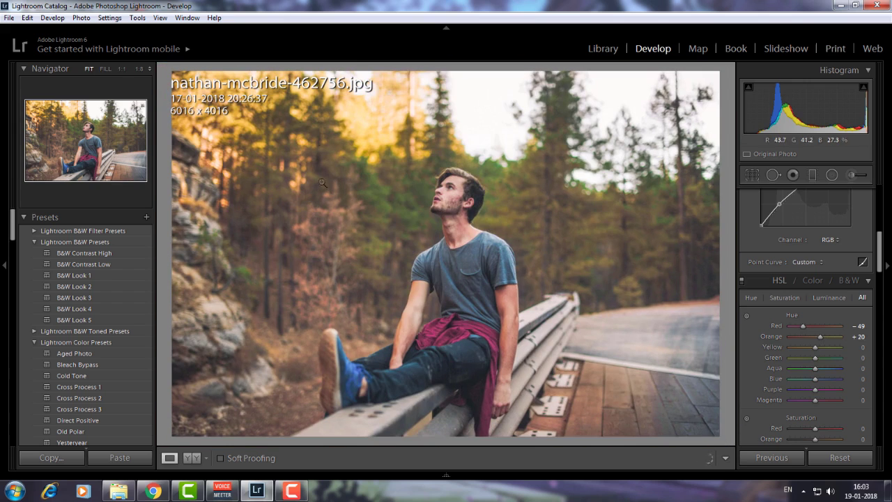
Set the yellow hue to +27 and the green hue to -100 for the forest colors.
drag(815, 347, 763, 345)
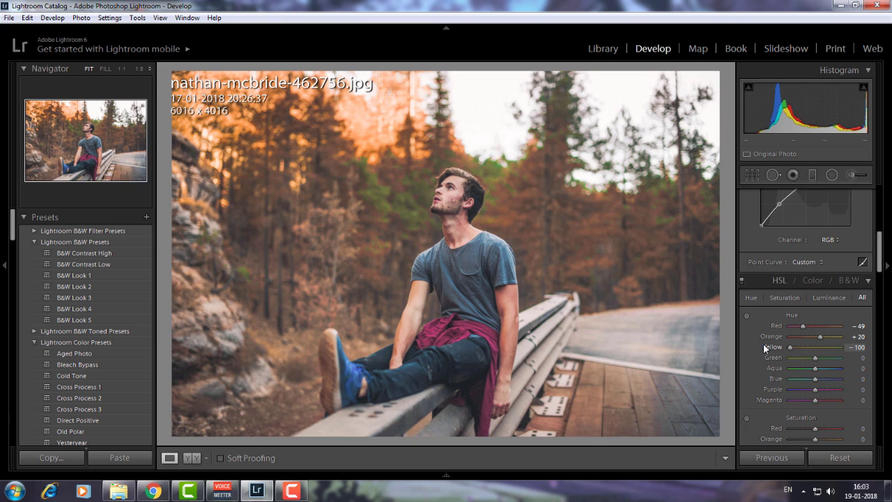
drag(790, 347, 809, 342)
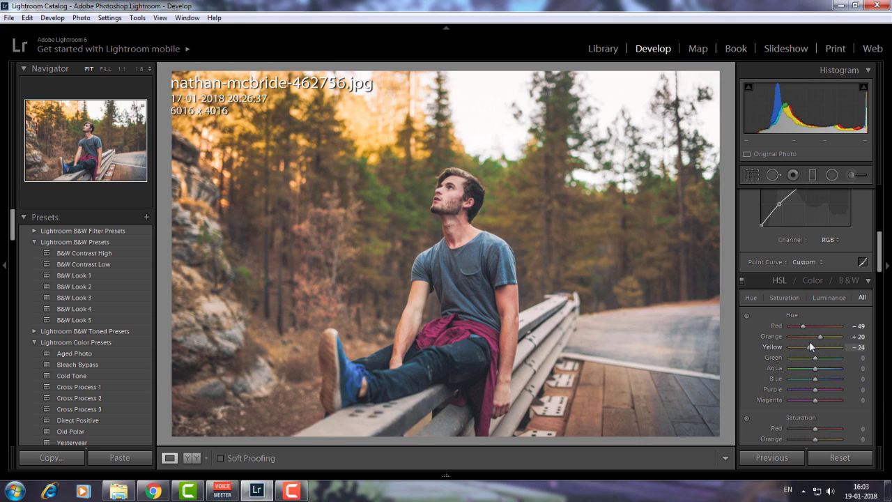
drag(809, 341, 820, 343)
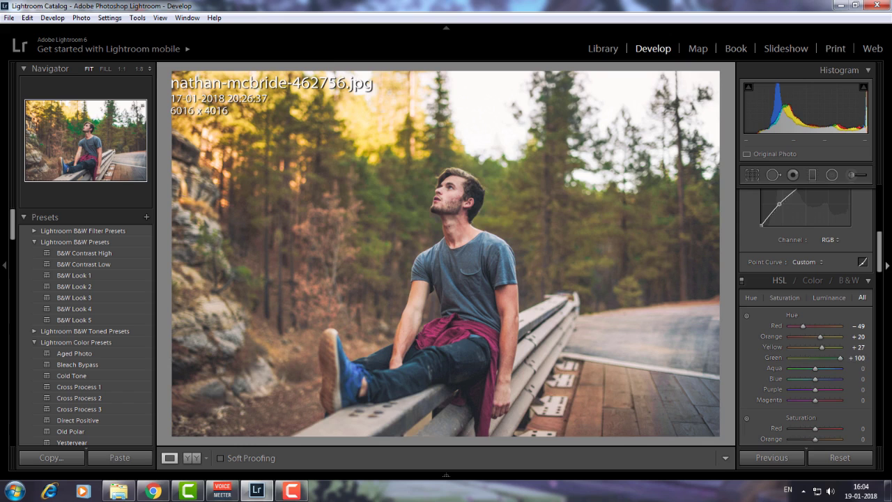
key(F8)
key(F8)
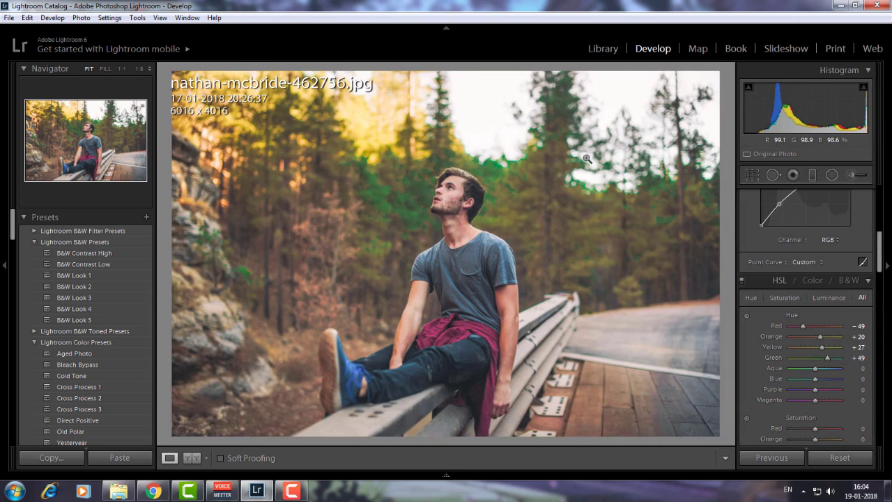
drag(827, 358, 704, 369)
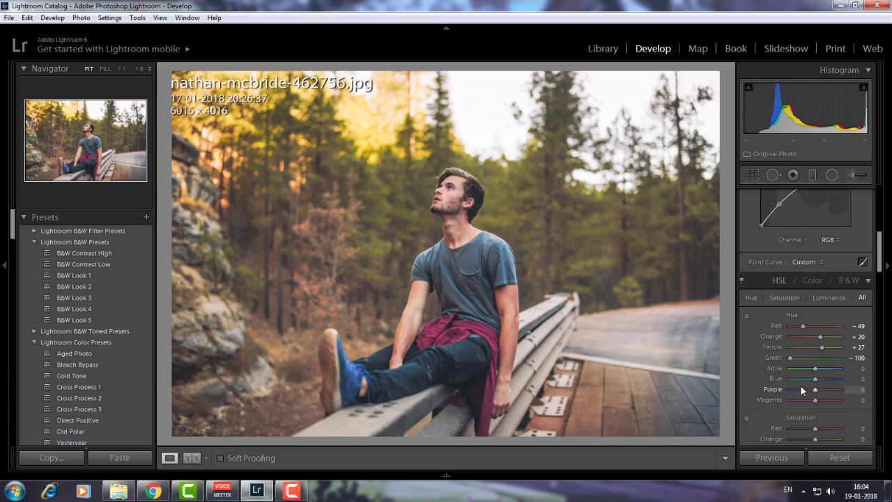
Set the aqua hue to -44 and the blue hue to -51 to shift the man's clothes toward teal.
drag(816, 368, 818, 406)
drag(813, 368, 802, 369)
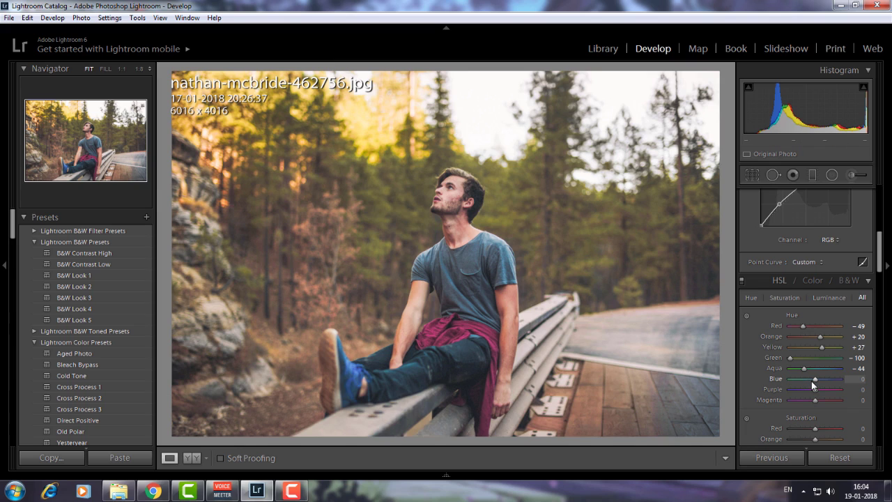
drag(814, 379, 799, 379)
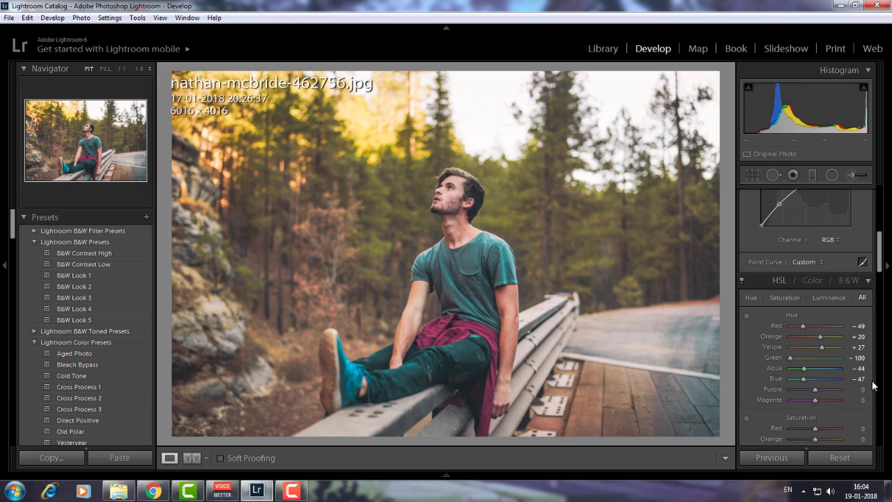
click(845, 379)
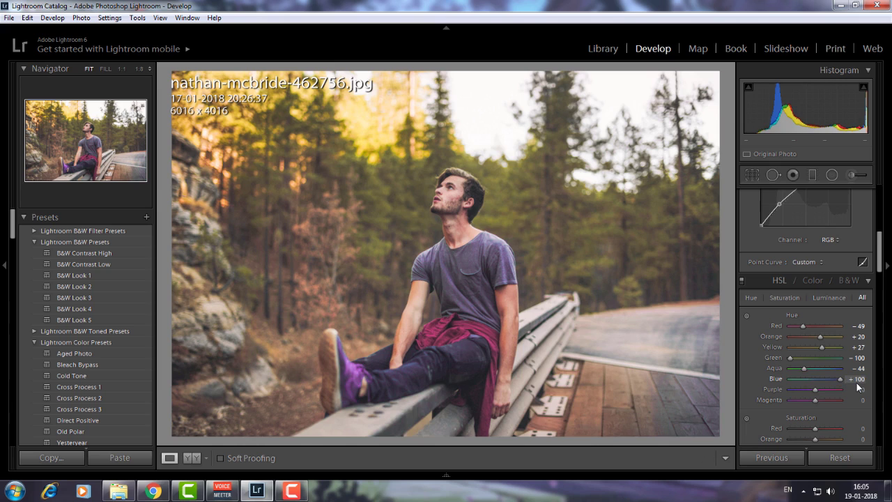
drag(839, 379, 804, 384)
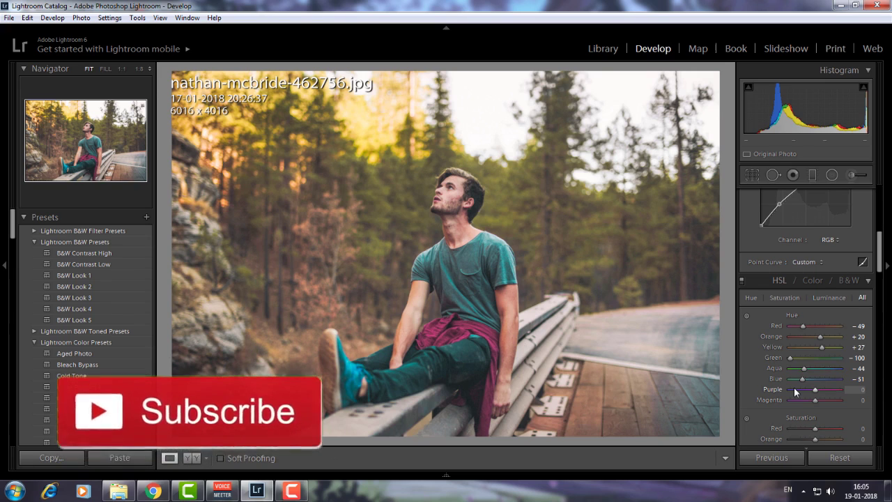
Set the purple hue to +50 and the magenta hue to +100.
drag(819, 388, 800, 411)
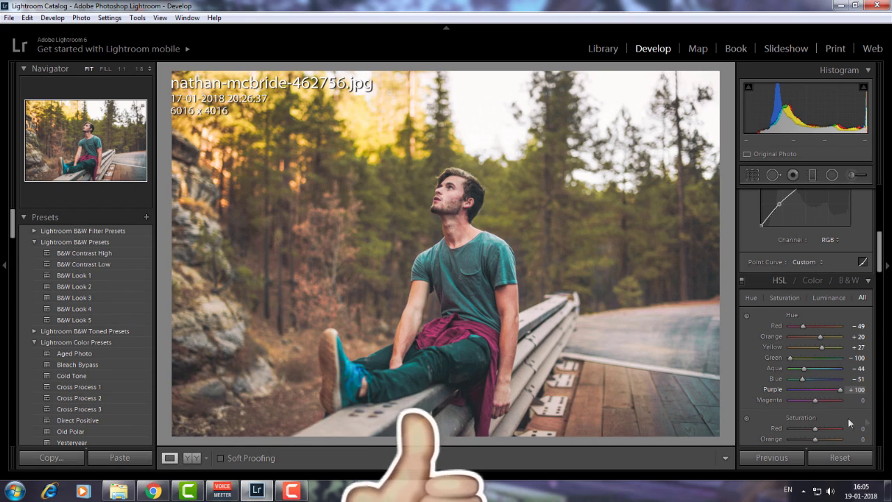
click(819, 389)
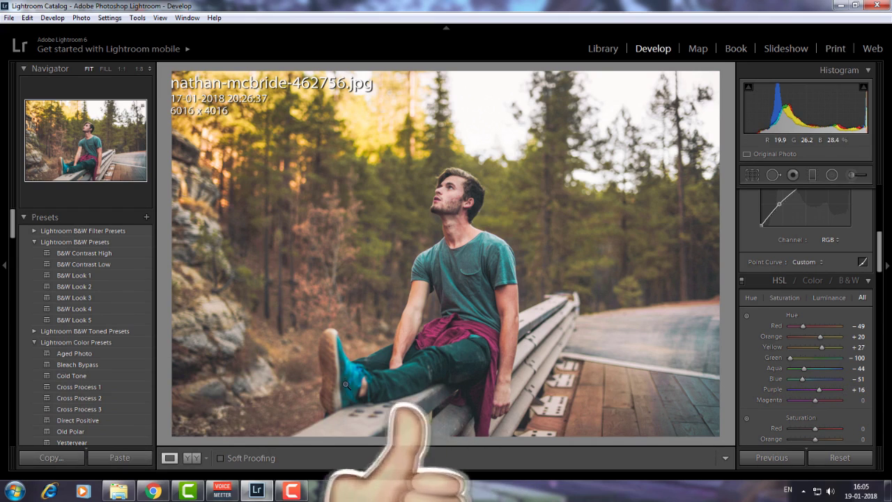
drag(819, 390, 883, 413)
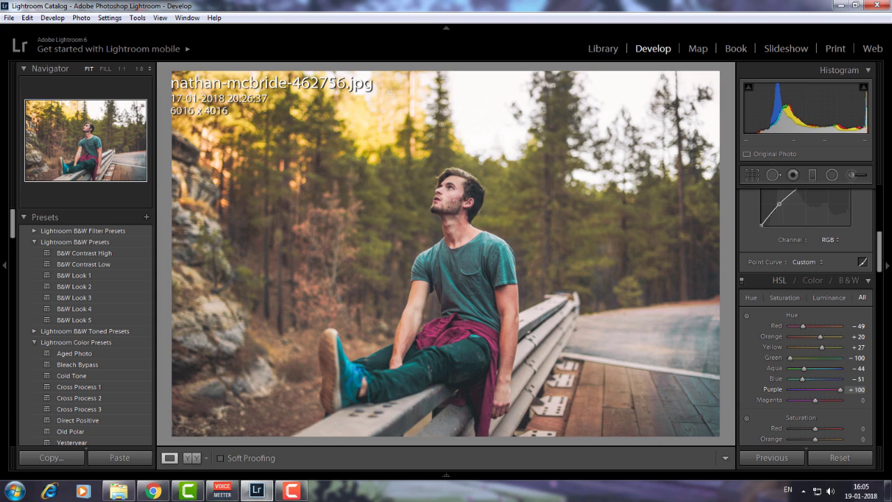
click(854, 390)
text(50)
key(Return)
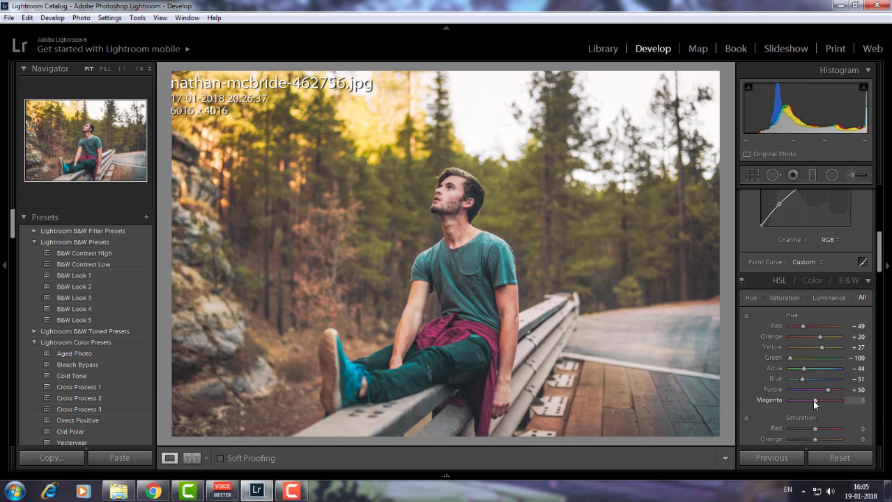
drag(445, 331, 450, 358)
drag(813, 401, 846, 401)
Set the red saturation to +20 and the orange saturation to +47, checking the skin of the man's arm at 1:1.
scroll(803, 409, down, 2)
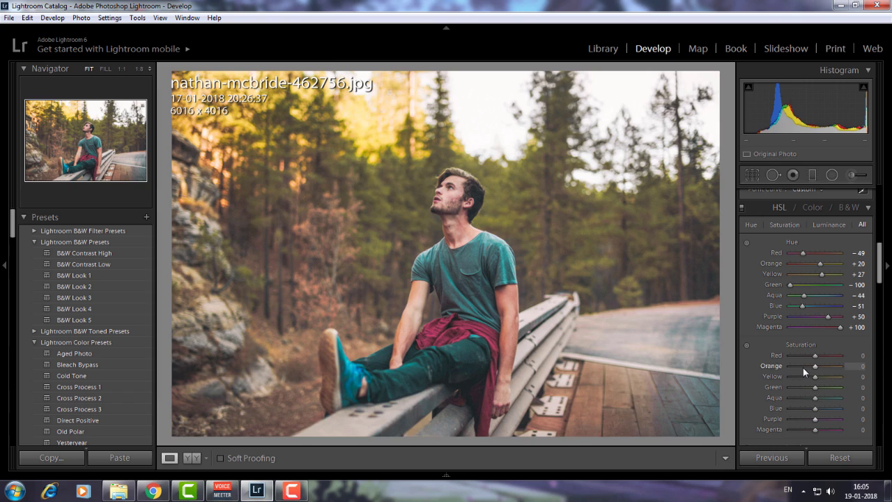
drag(817, 357, 820, 357)
drag(817, 367, 830, 367)
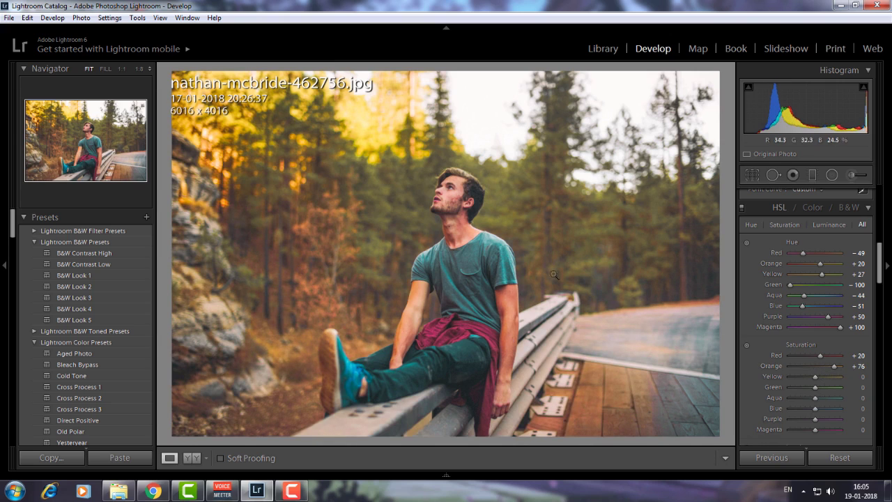
click(858, 366)
text(40)
key(Return)
text(47)
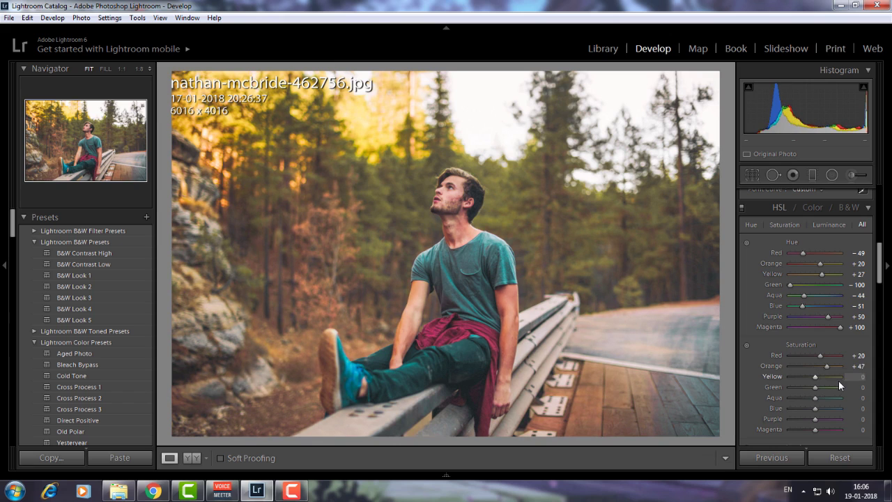
click(514, 319)
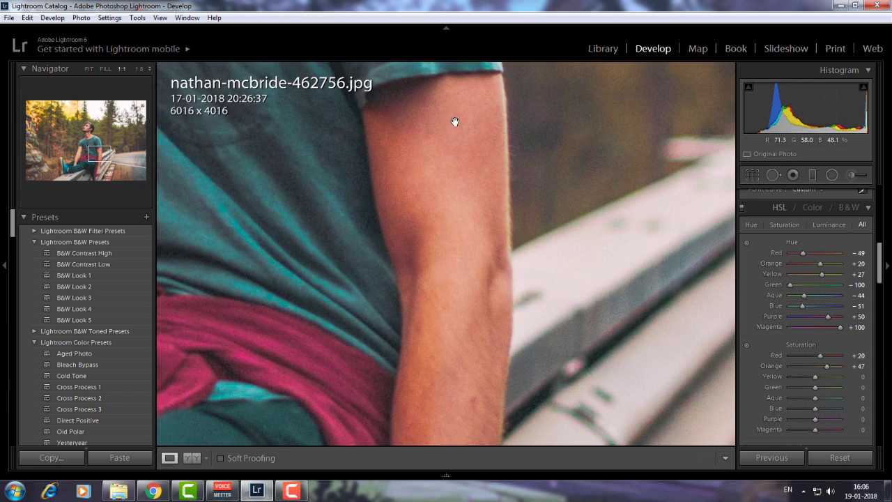
click(454, 138)
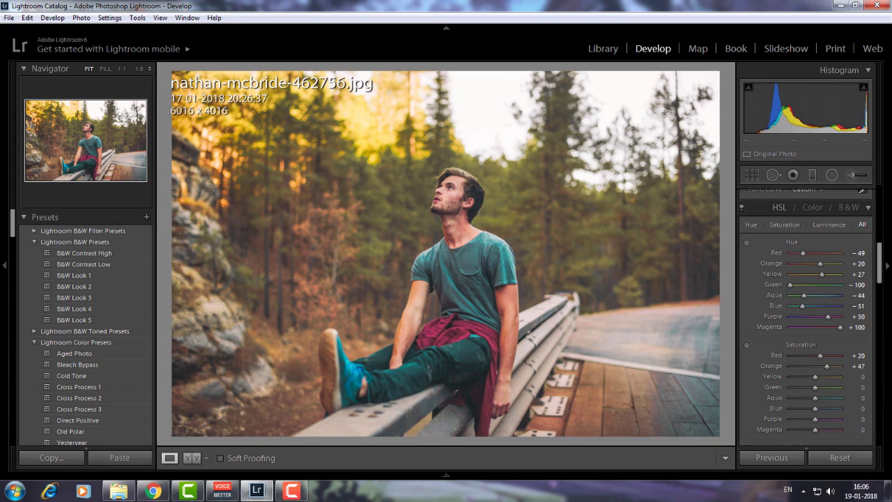
Set the yellow saturation to +29 and the green saturation to +64.
drag(817, 377, 824, 377)
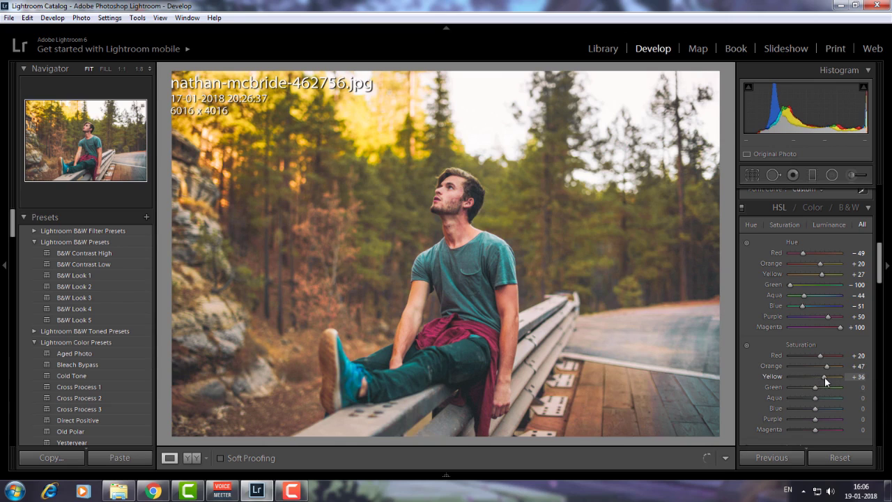
drag(822, 376, 827, 388)
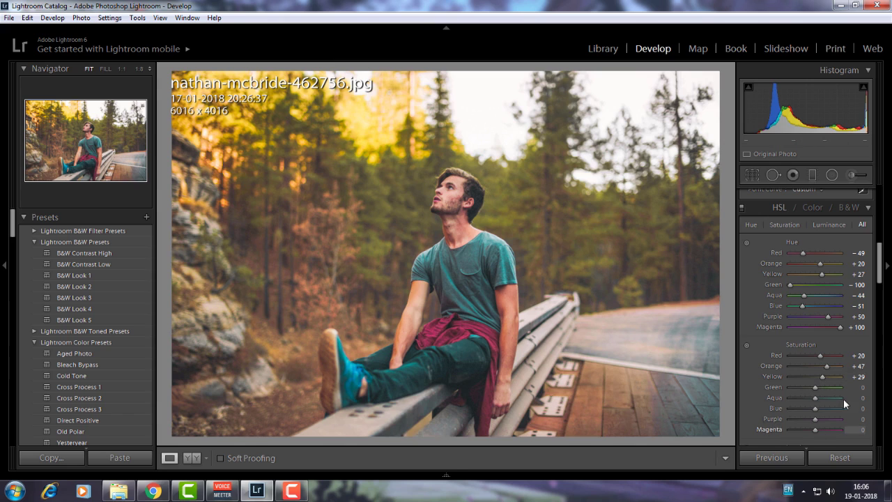
drag(789, 387, 834, 388)
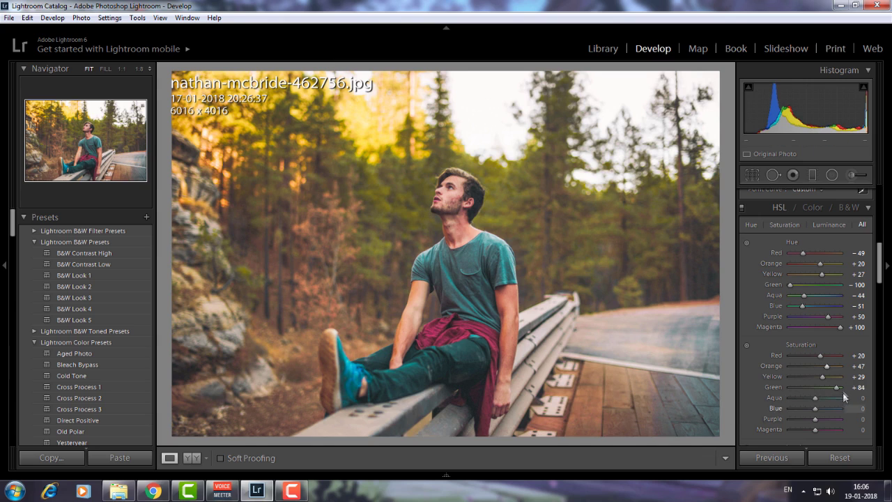
drag(833, 386, 829, 386)
Set the aqua saturation to +100 and the blue saturation to +53.
drag(816, 401, 843, 400)
mouse_move(813, 411)
mouse_down()
mouse_move(837, 407)
mouse_move(829, 406)
mouse_up()
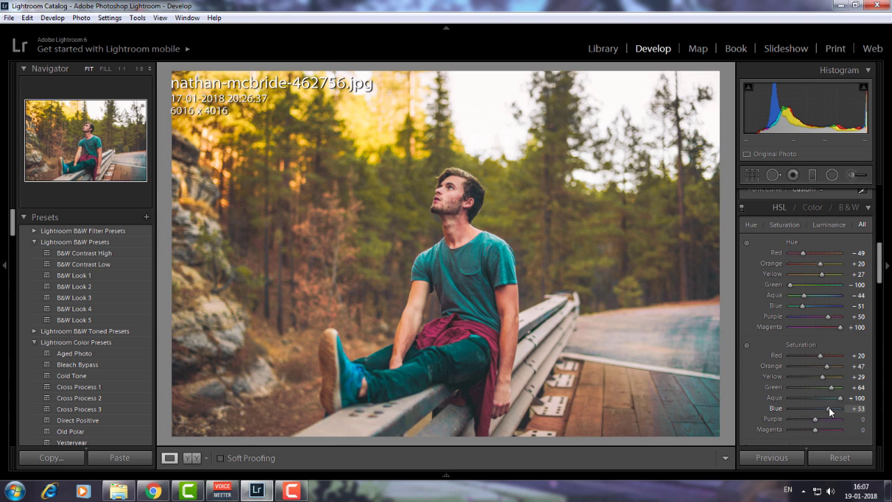
Set the blue saturation to +62 and check the man's shirt and arm at 1:1.
click(514, 306)
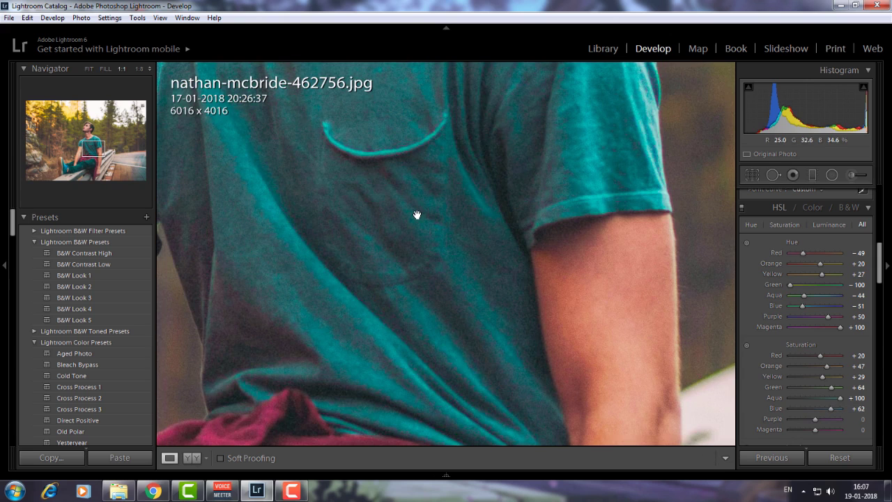
click(470, 299)
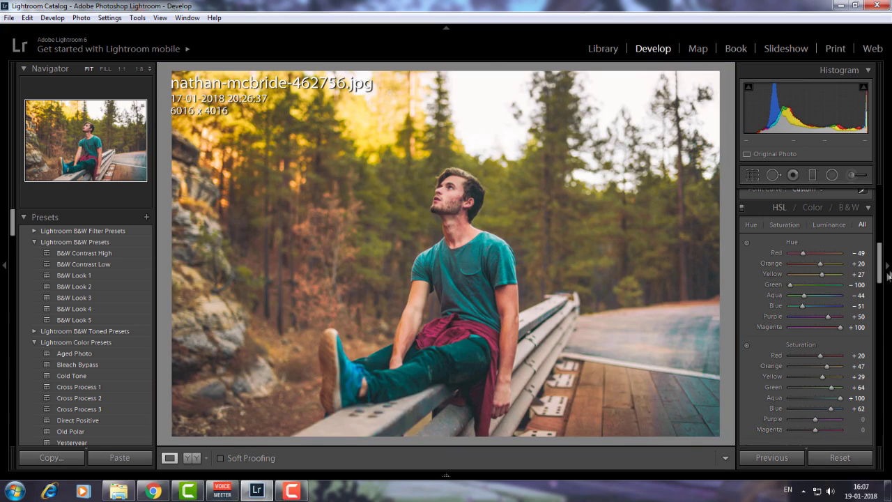
Set the HSL luminance to -18 for red, -2 for yellow, -33 for green and +47 for blue.
drag(879, 273, 879, 289)
mouse_move(815, 358)
mouse_down()
mouse_move(777, 359)
mouse_move(810, 358)
mouse_up()
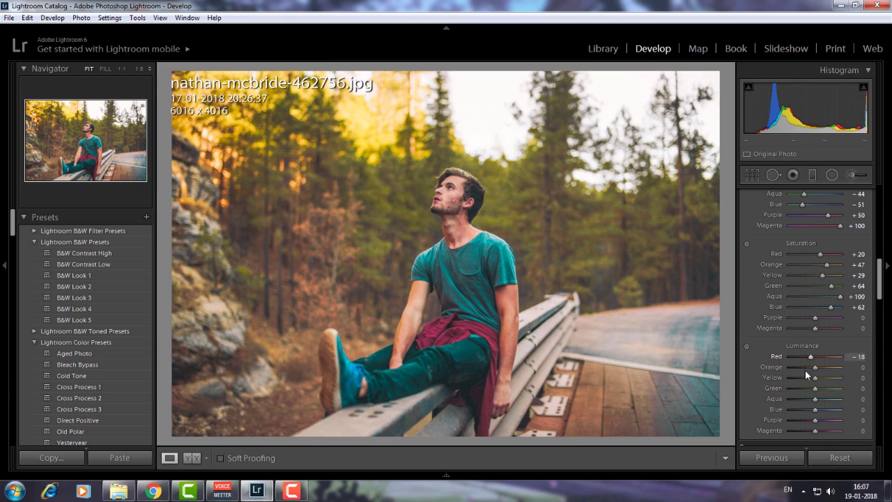
drag(814, 379, 813, 378)
click(805, 388)
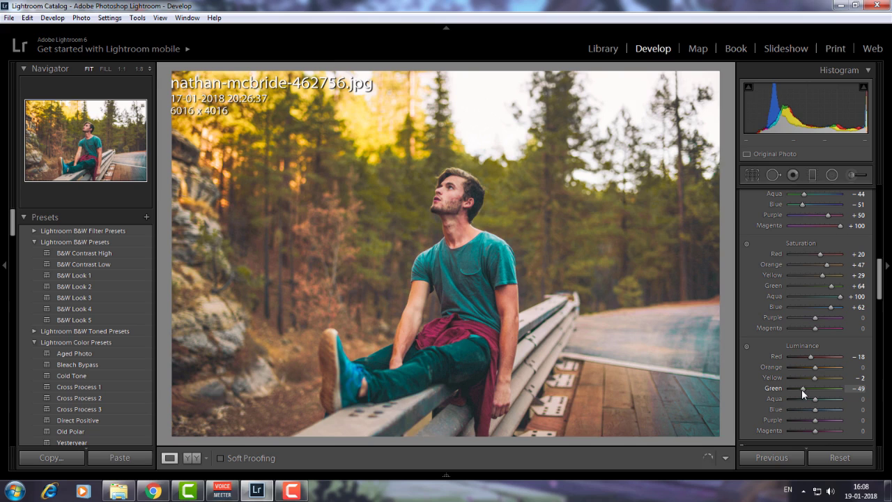
drag(847, 389, 808, 388)
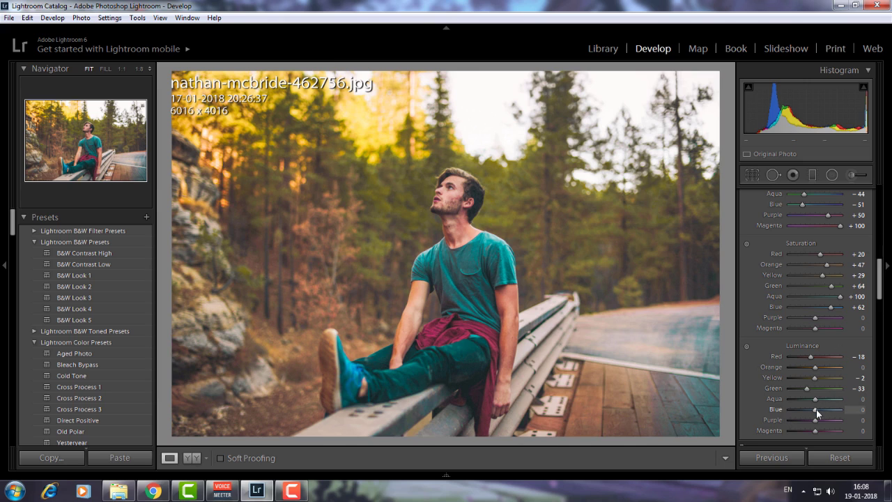
drag(817, 408, 827, 409)
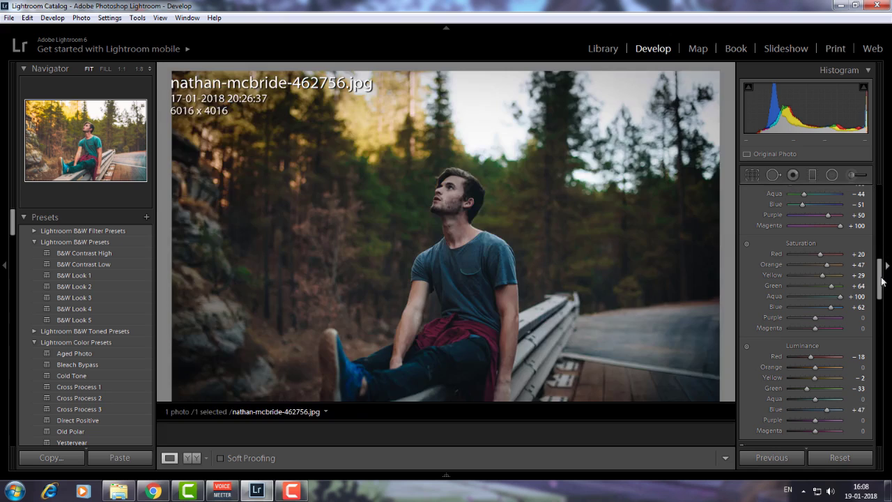
Set the shadows tint in Camera Calibration to +17.
click(884, 299)
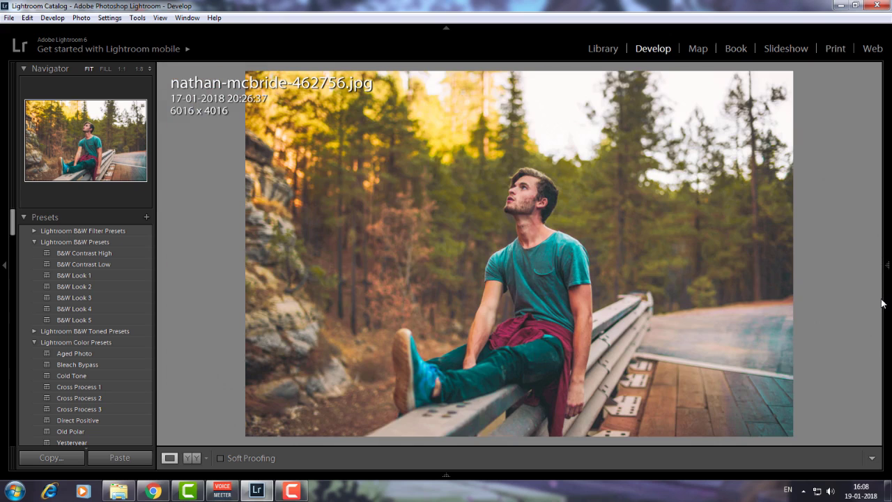
click(883, 298)
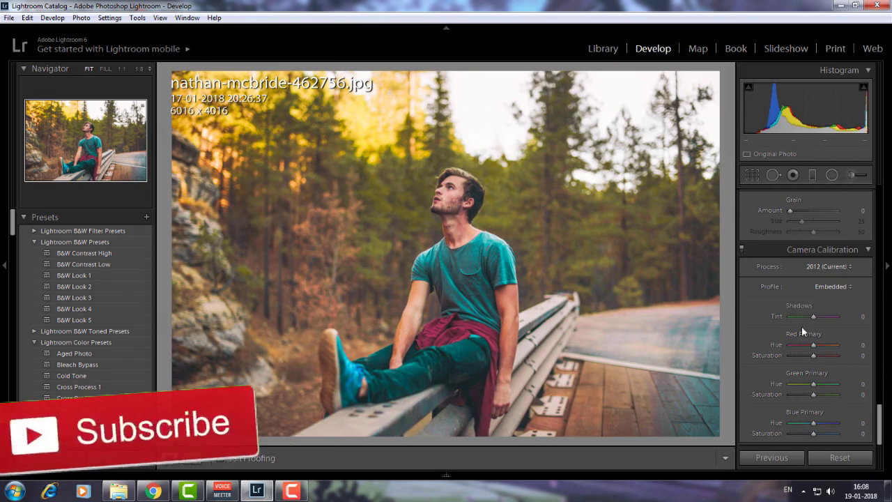
drag(812, 317, 818, 316)
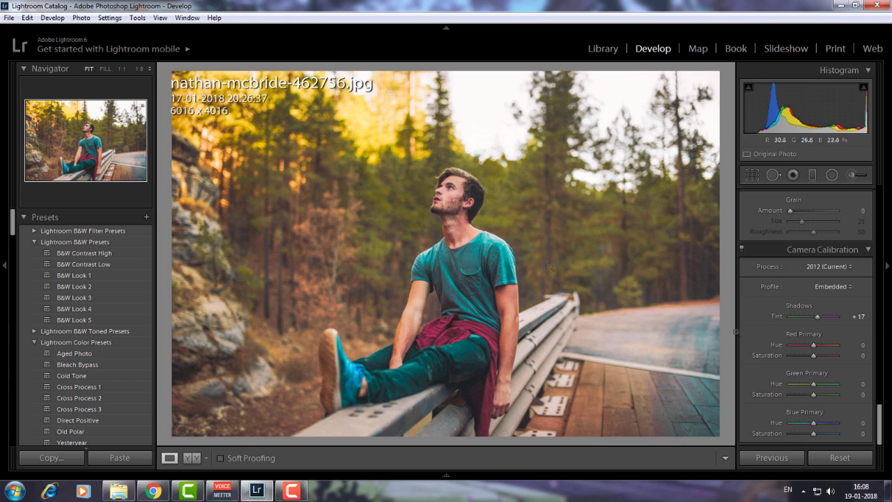
Try a red primary hue of -86 in Camera Calibration and reset it to 0.
drag(811, 345, 793, 359)
click(858, 344)
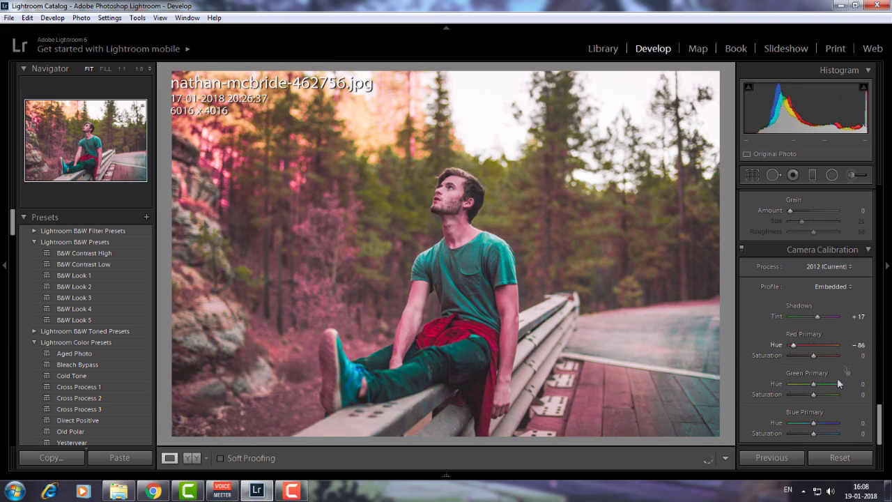
text(0)
key(Return)
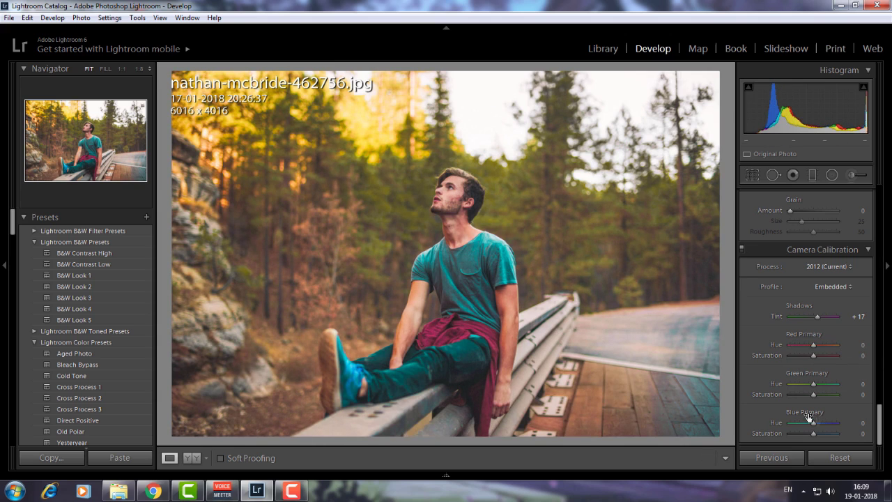
Set the blue primary hue to -17 and the blue primary saturation to +17.
drag(810, 425, 804, 423)
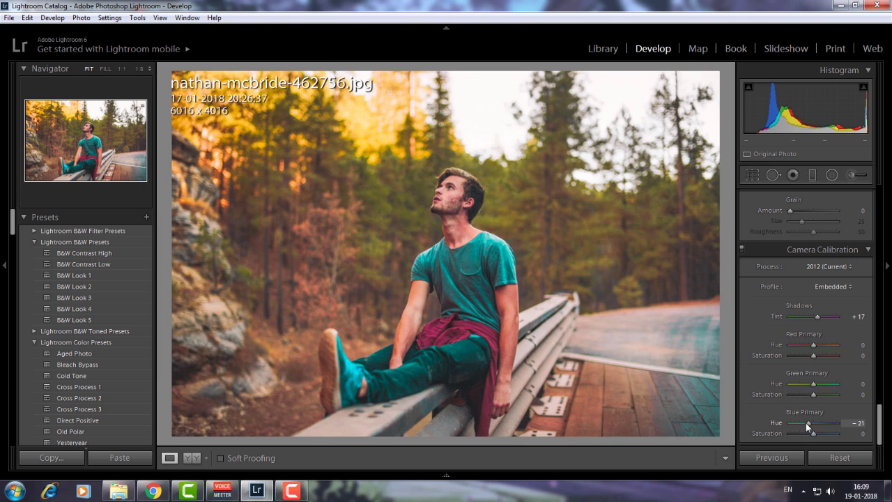
click(852, 425)
text(-17)
key(Return)
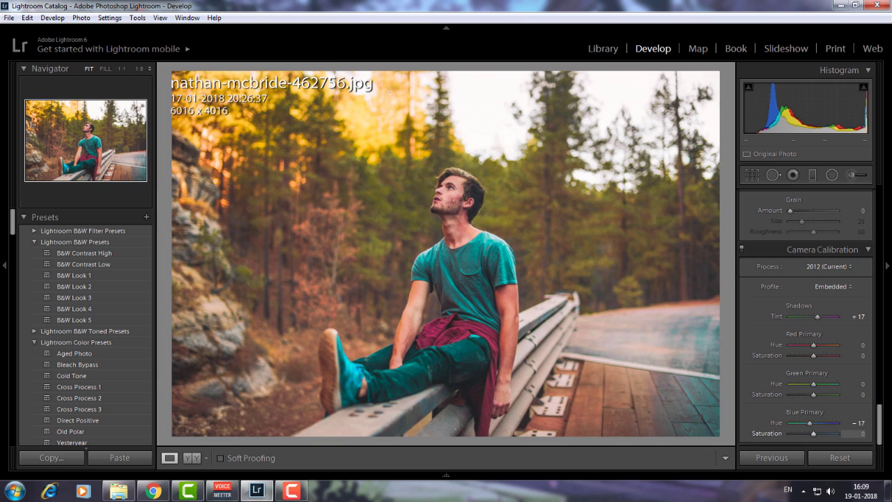
drag(816, 437, 817, 434)
Check the man's upper body up close and compare the graded photo with its unedited version.
click(445, 244)
click(432, 241)
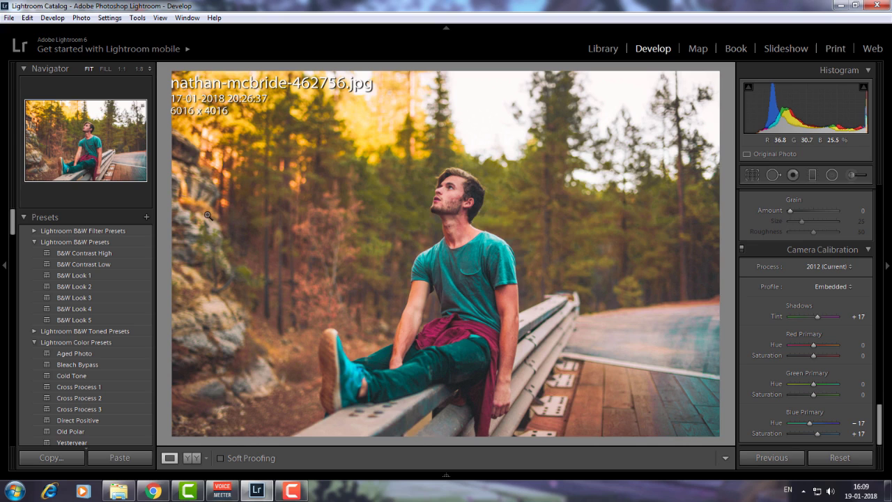
key(backslash)
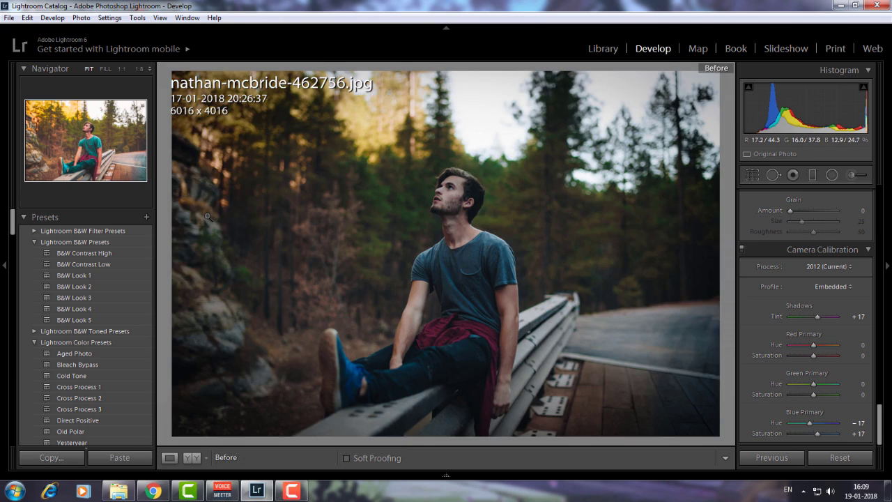
key(backslash)
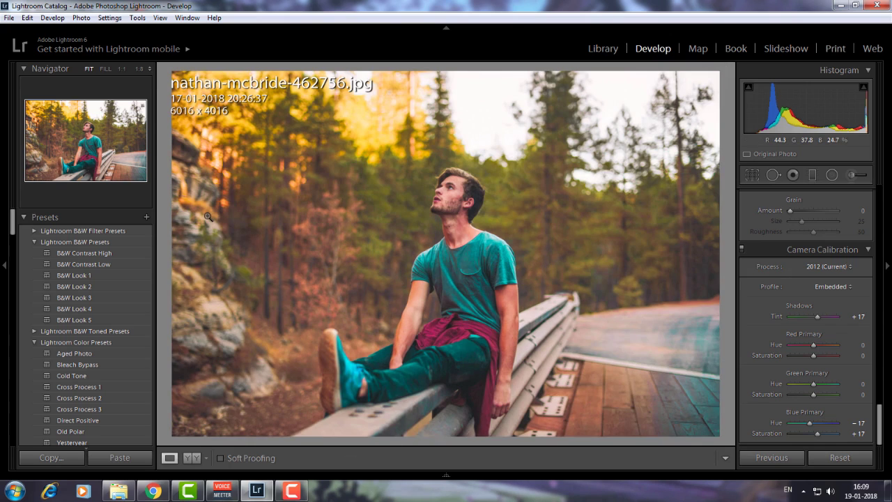